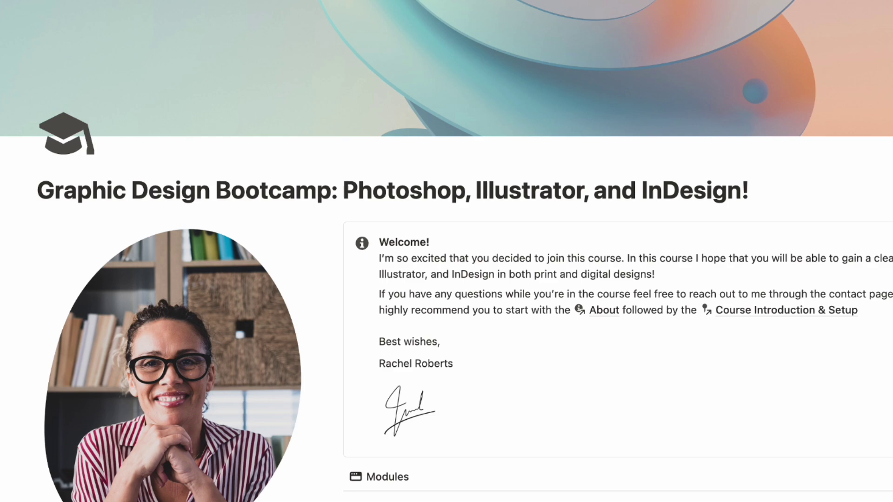
# Scroll the course home page, then visit About, Contact, Modules, Useful Resources and FAQ from the header.
pyautogui.scroll(-10, 447, 251)
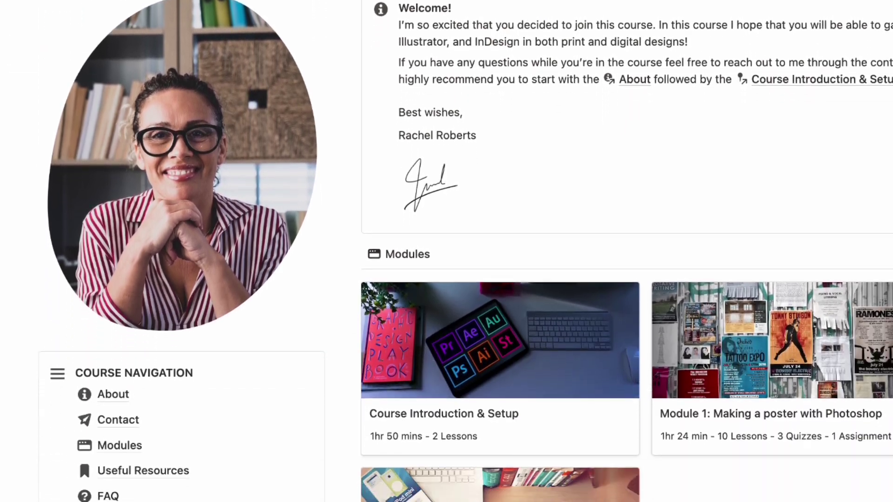
pyautogui.scroll(-2, 447, 252)
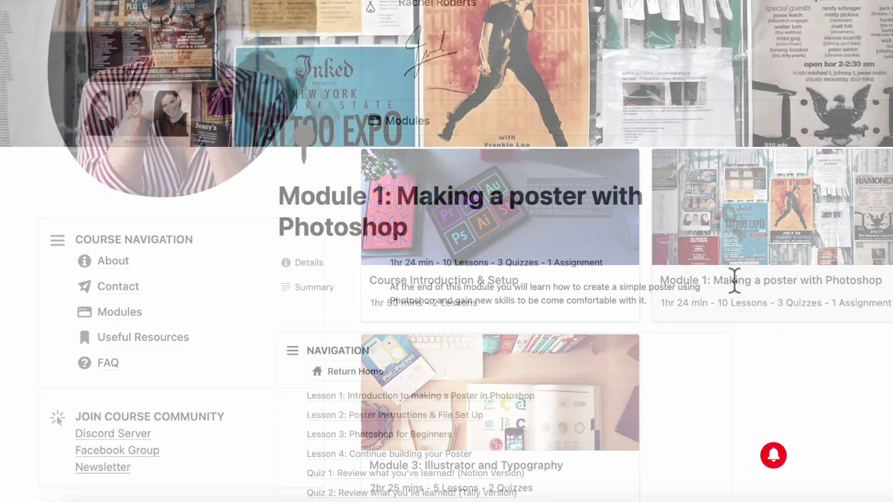
pyautogui.scroll(-5, 734, 281)
pyautogui.scroll(-2, 734, 281)
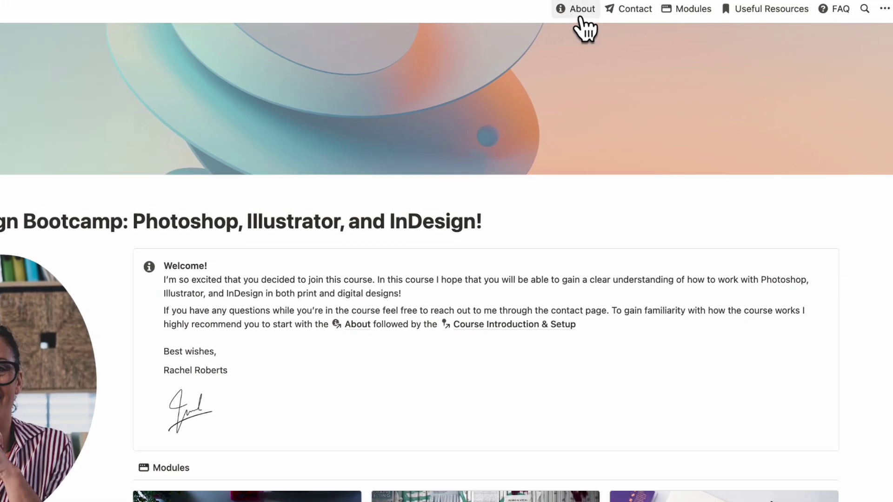
pyautogui.click(577, 9)
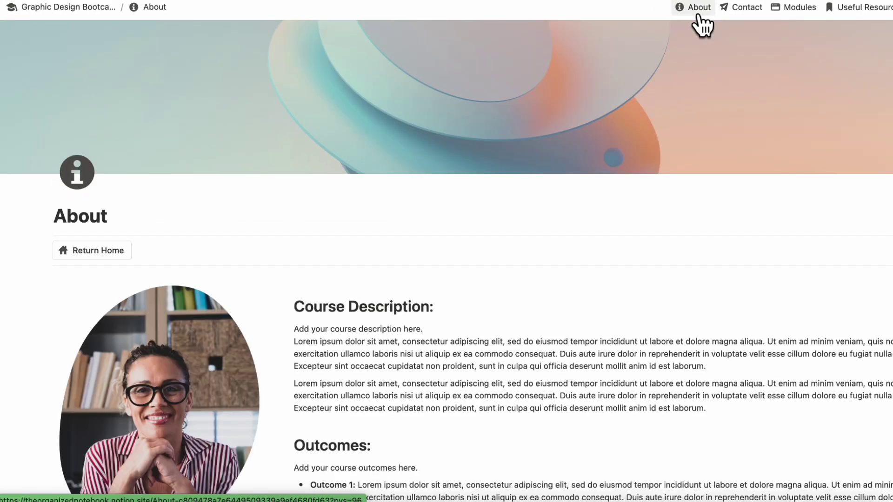
pyautogui.click(739, 9)
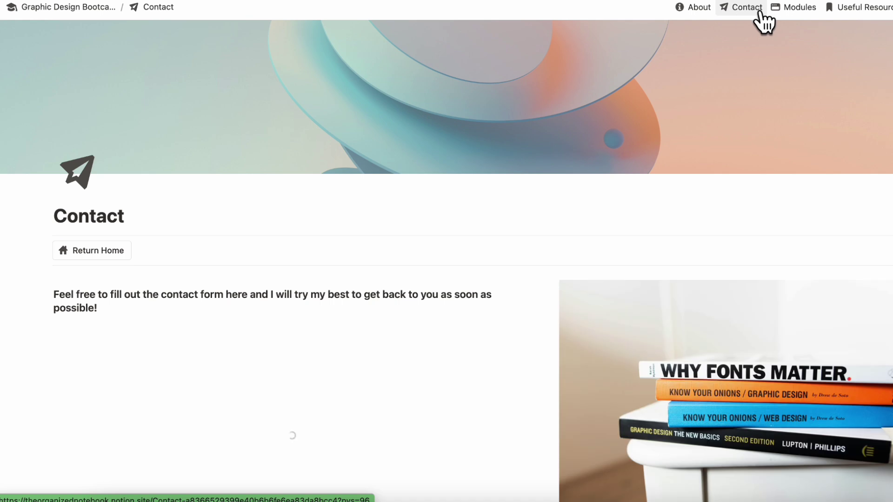
pyautogui.click(789, 11)
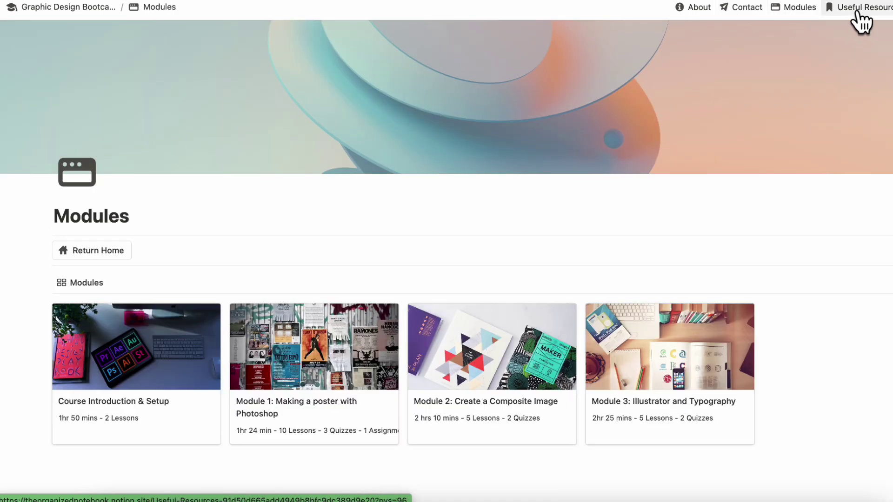
pyautogui.click(861, 22)
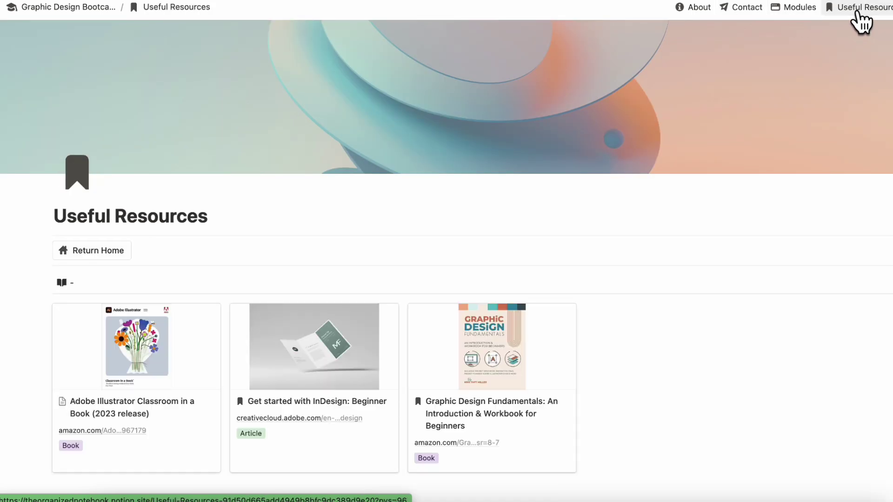
pyautogui.click(890, 23)
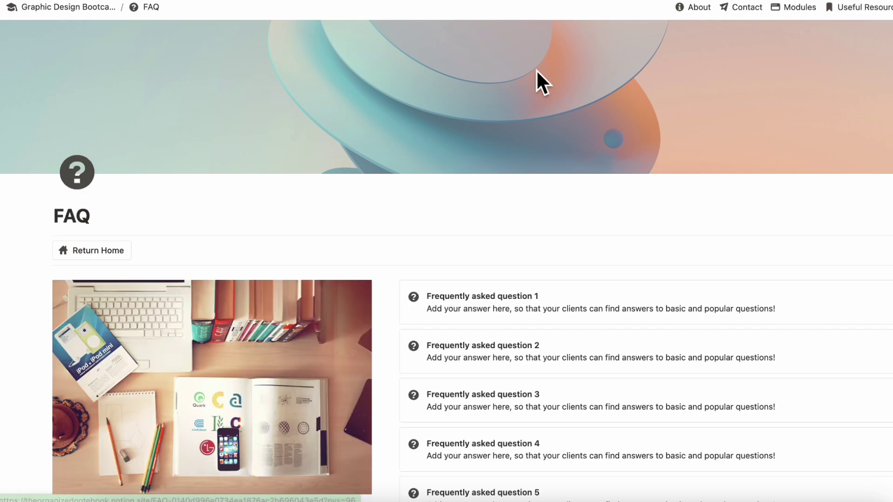
# Return to the course home page and open the Module 1 poster-making page.
pyautogui.click(106, 252)
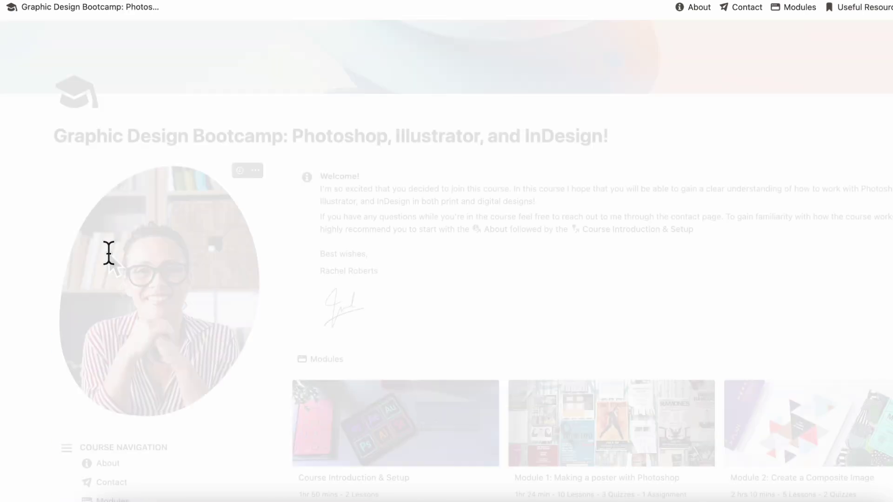
pyautogui.scroll(-4, 375, 204)
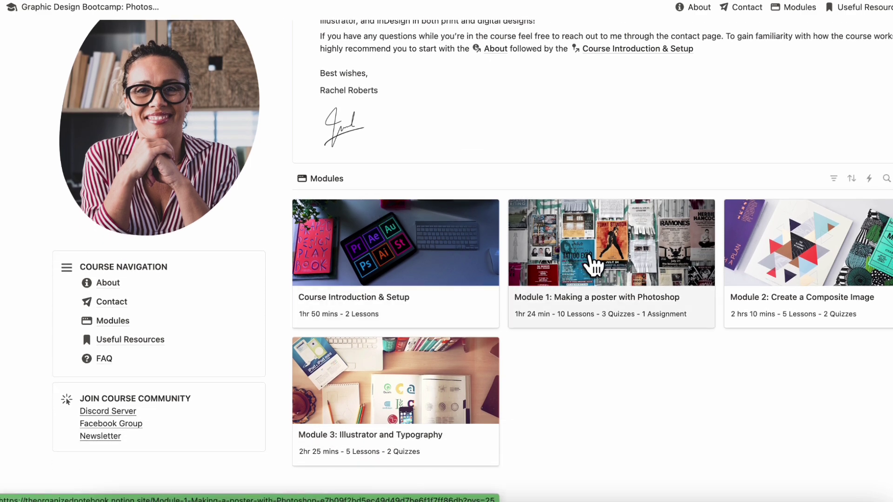
pyautogui.click(593, 266)
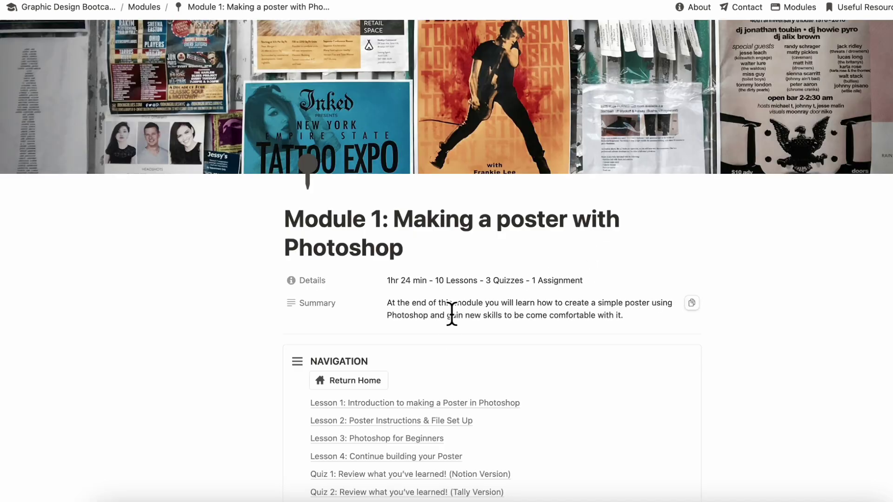
# Scroll through Module 1's lessons, Tally and Typeform quizzes and the assignment upload form.
pyautogui.scroll(-3, 451, 314)
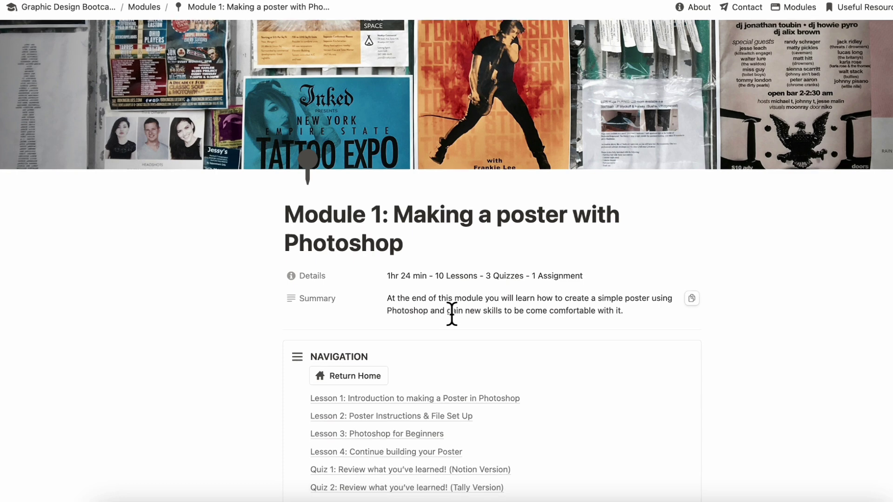
pyautogui.scroll(-5, 457, 217)
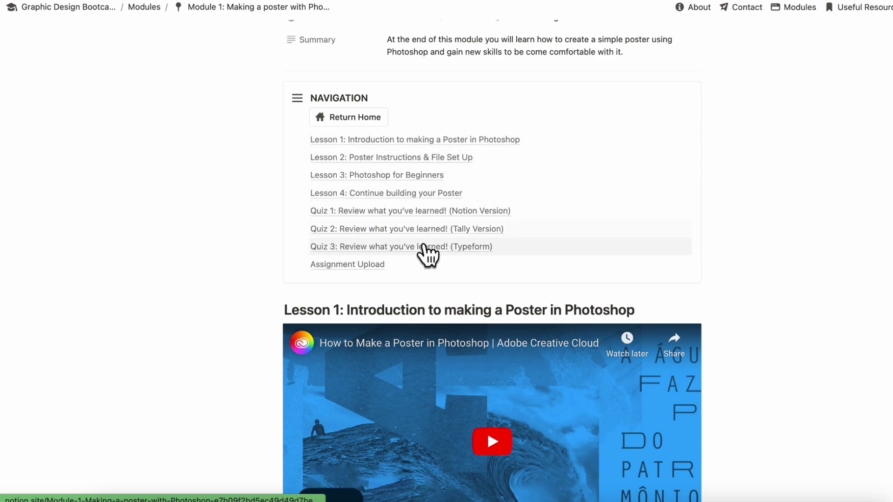
pyautogui.scroll(-6, 426, 265)
pyautogui.scroll(-20, 425, 260)
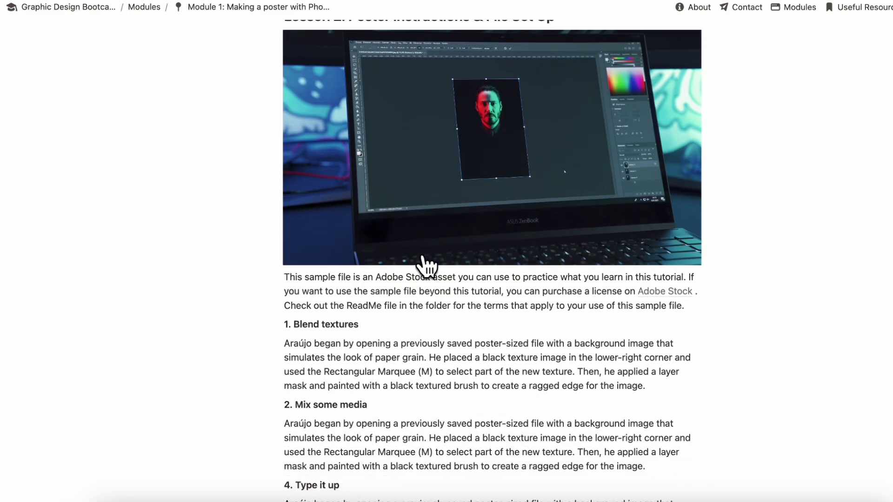
pyautogui.scroll(-20, 423, 254)
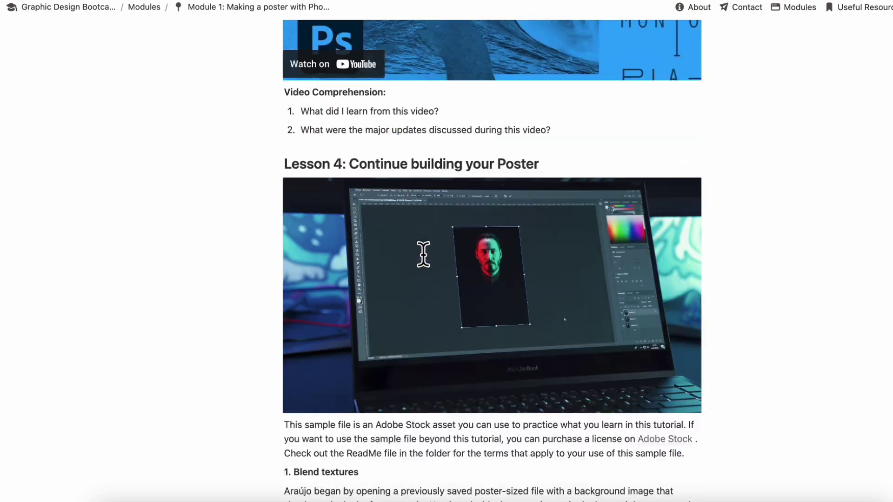
pyautogui.scroll(-2, 422, 233)
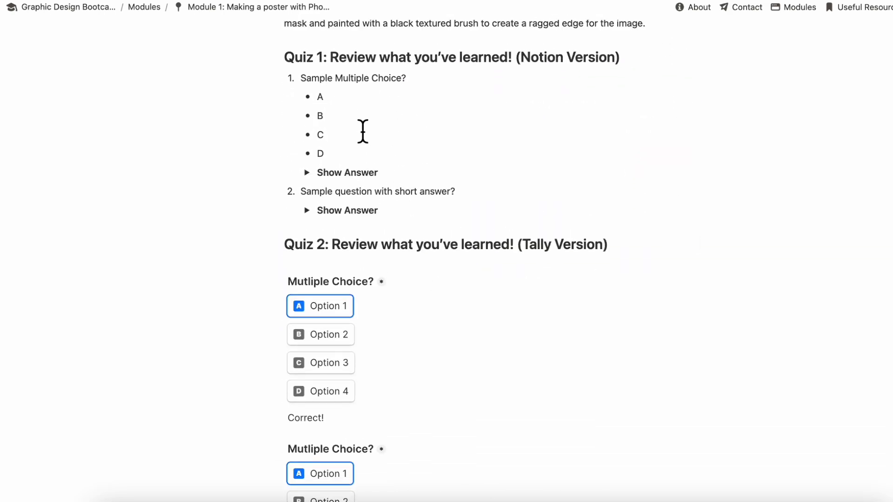
pyautogui.scroll(-4, 363, 132)
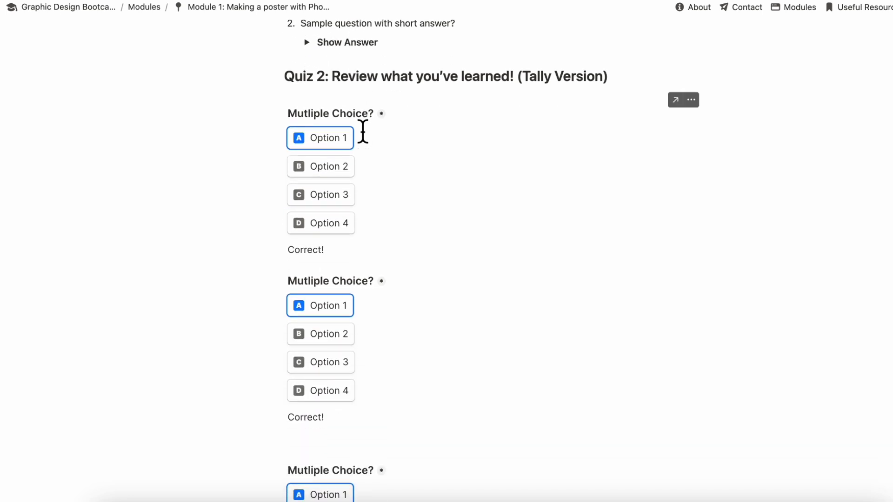
pyautogui.scroll(-2, 363, 132)
pyautogui.scroll(-7, 376, 68)
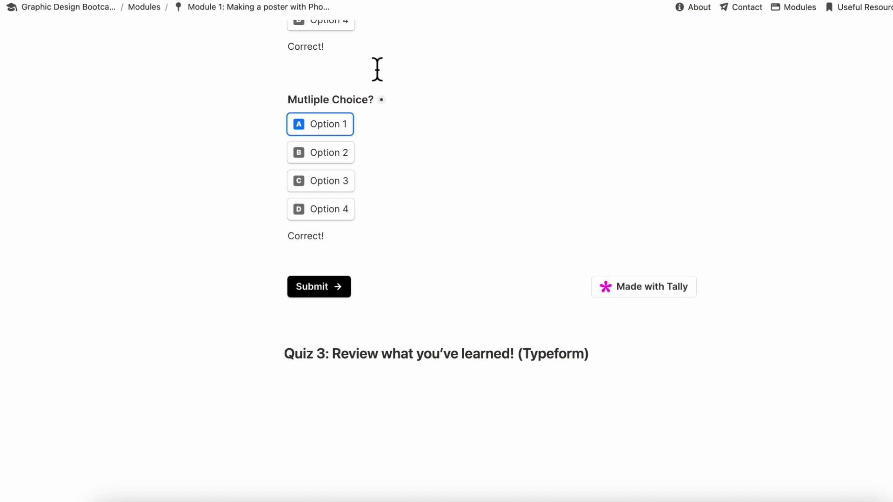
pyautogui.scroll(-7, 357, 343)
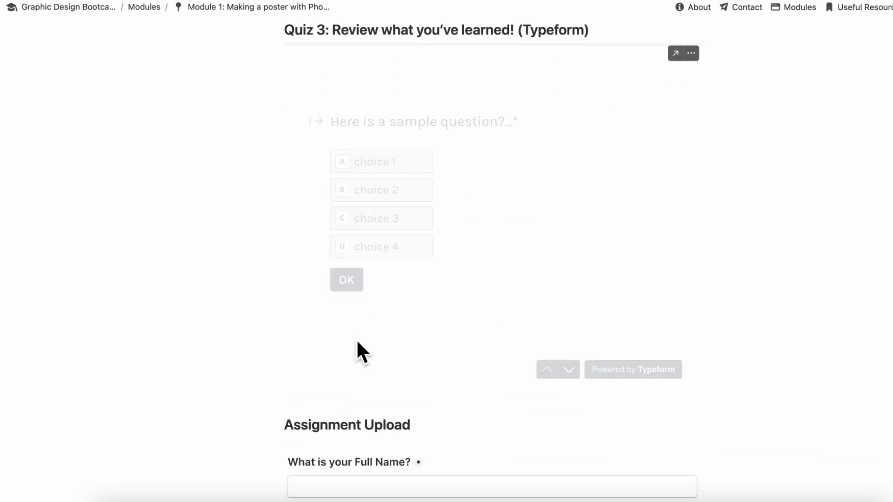
pyautogui.scroll(-5, 363, 412)
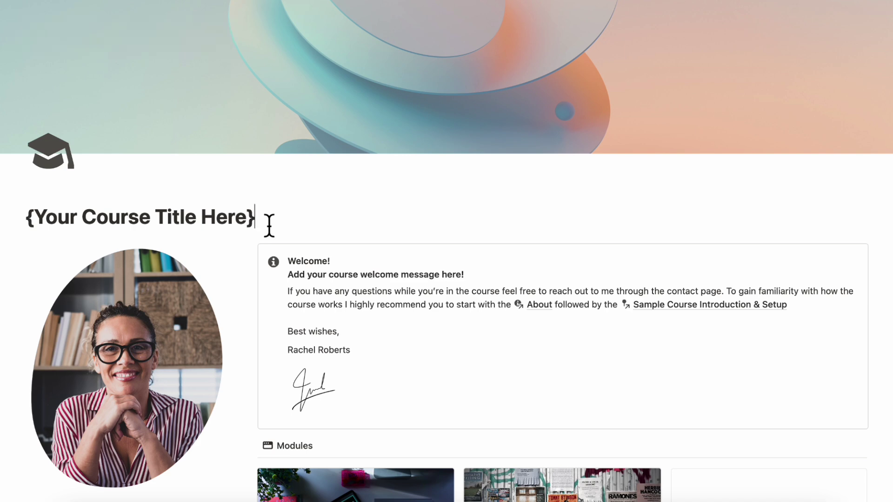
pyautogui.moveTo(28, 225); pyautogui.dragTo(279, 225)
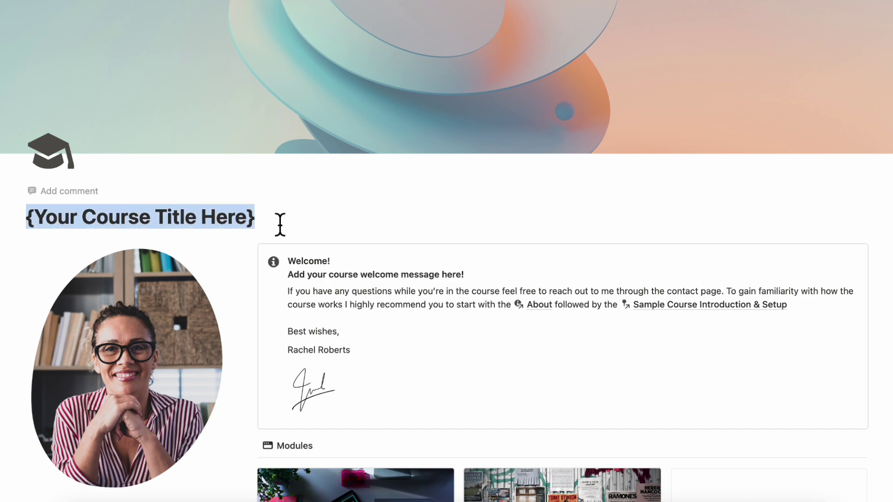
pyautogui.click(284, 227)
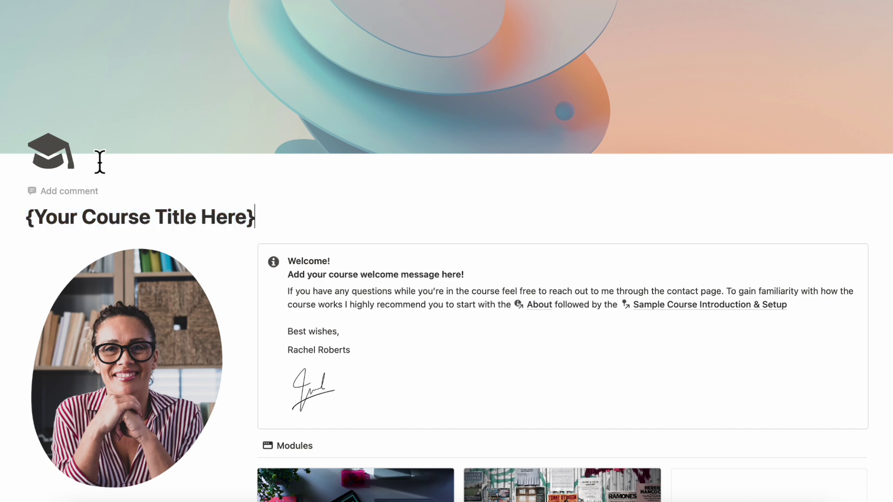
pyautogui.click(52, 149)
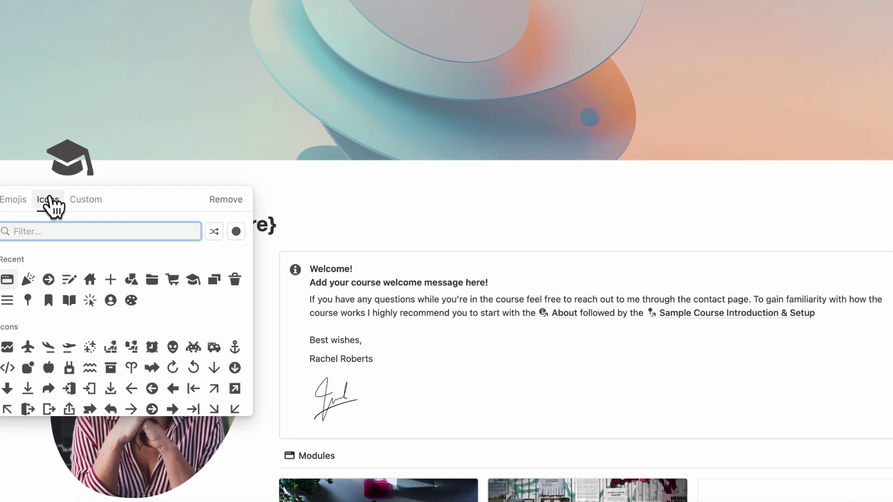
pyautogui.click(14, 201)
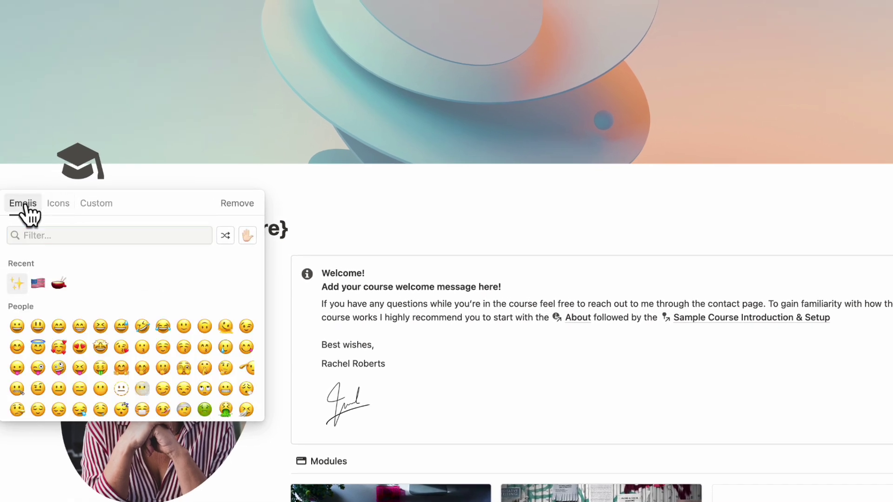
pyautogui.click(57, 204)
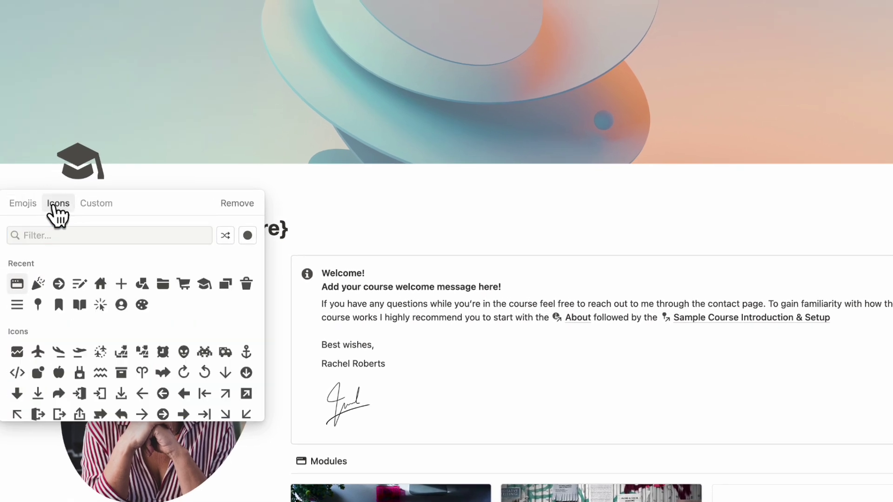
pyautogui.click(117, 184)
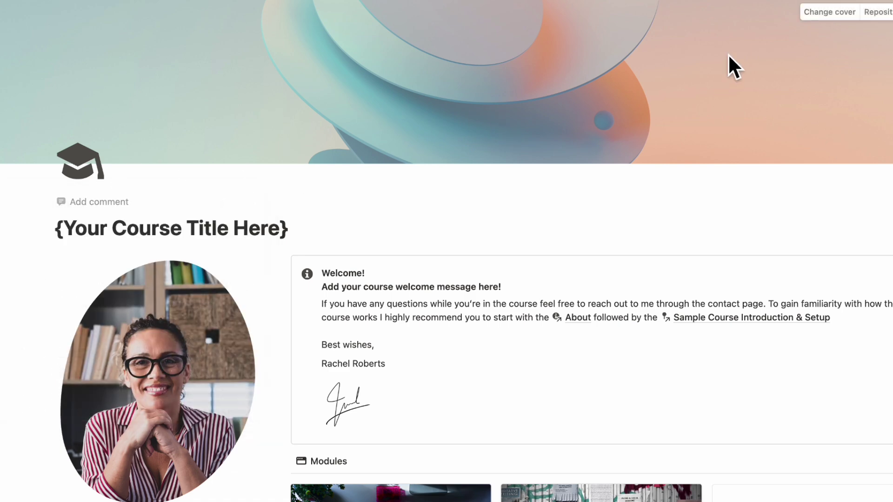
pyautogui.click(831, 14)
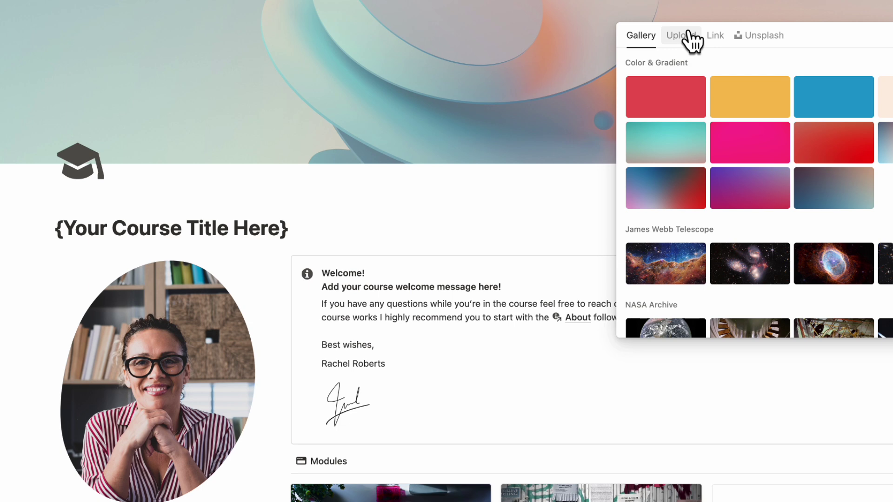
pyautogui.click(716, 38)
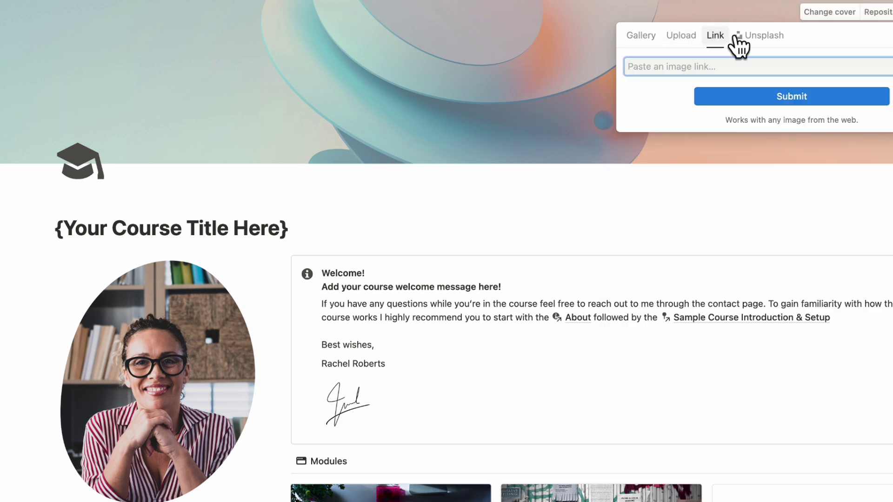
pyautogui.click(763, 42)
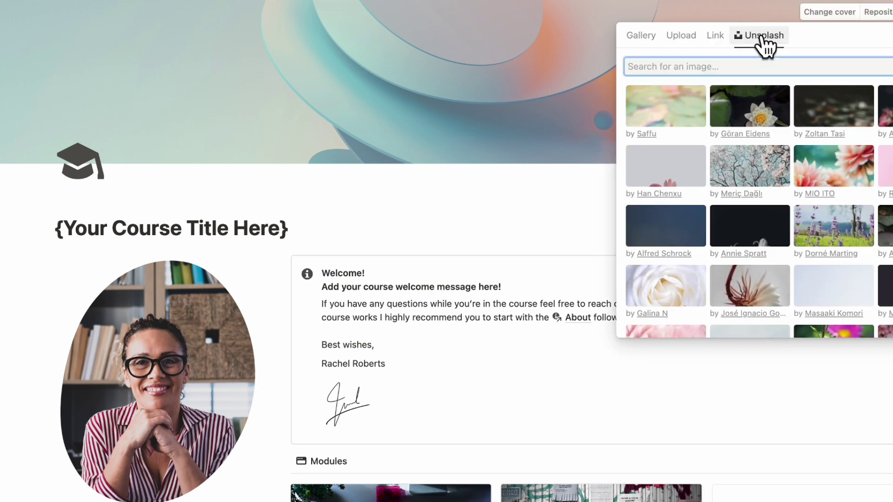
pyautogui.click(717, 15)
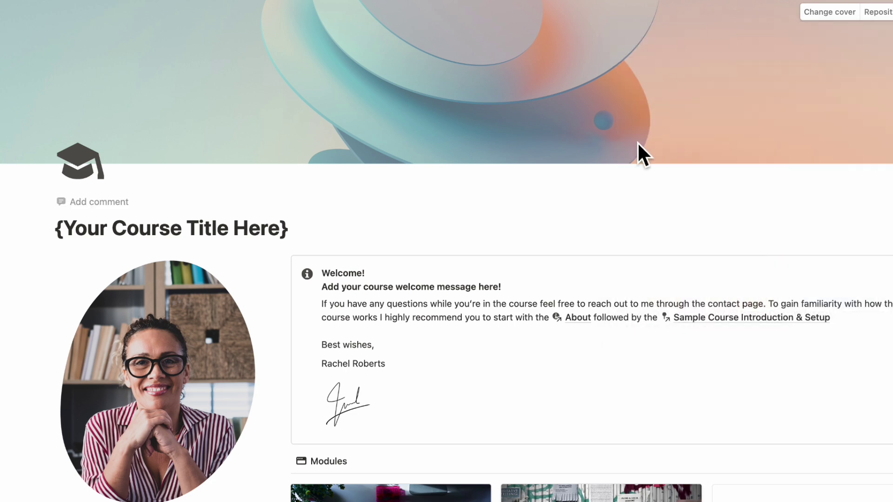
pyautogui.scroll(-3, 637, 142)
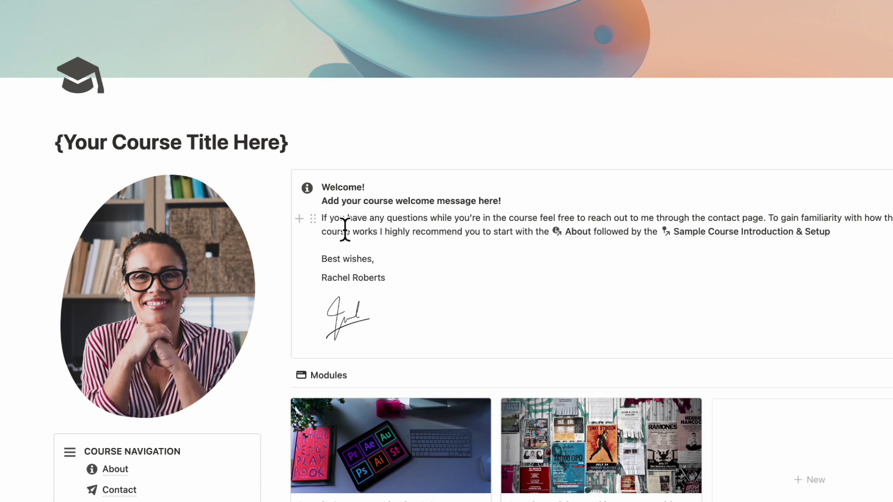
pyautogui.click(510, 204)
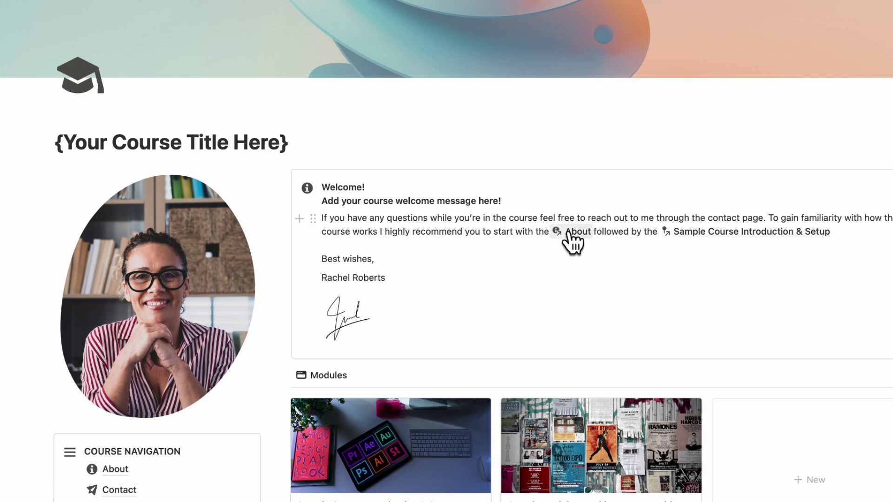
pyautogui.moveTo(570, 233)
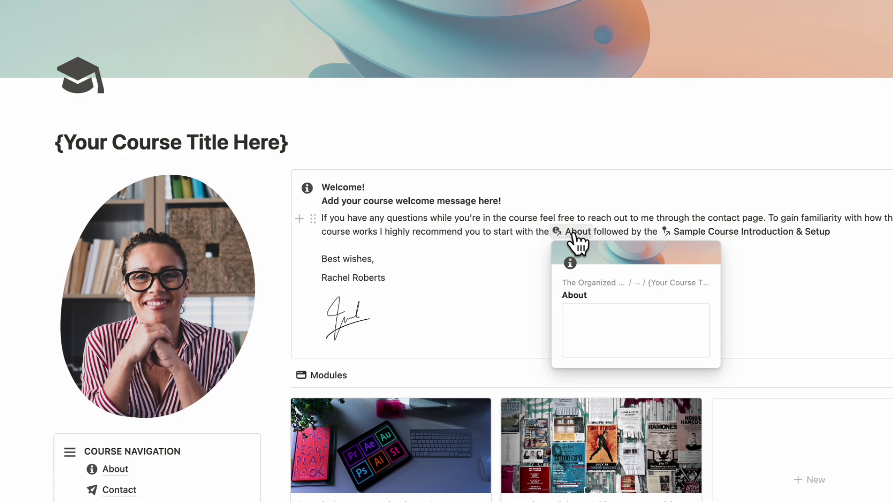
pyautogui.moveTo(713, 236)
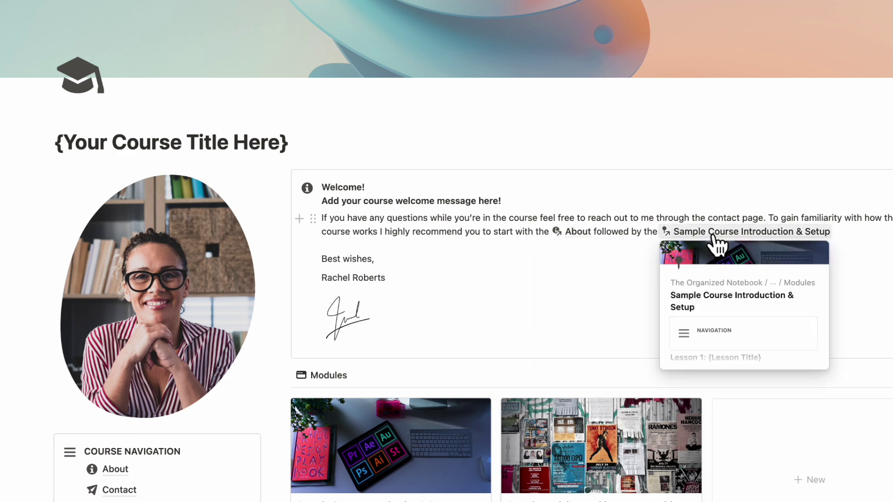
pyautogui.scroll(-3, 568, 265)
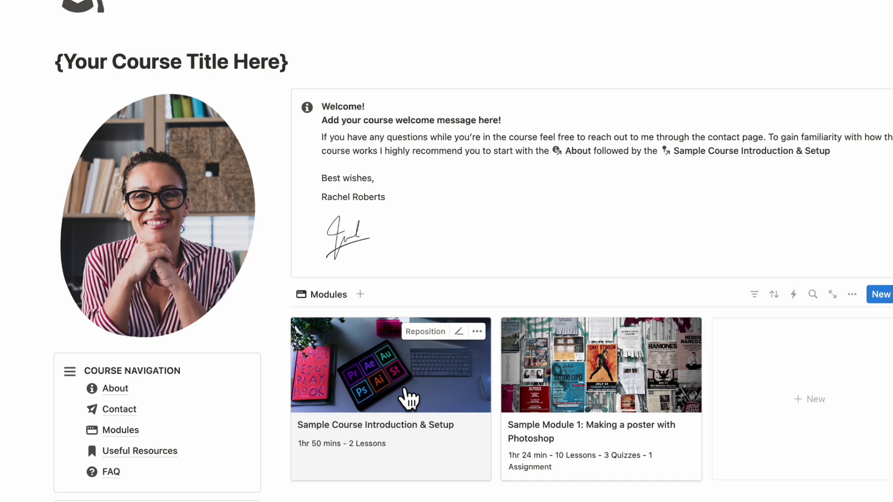
pyautogui.moveTo(365, 243)
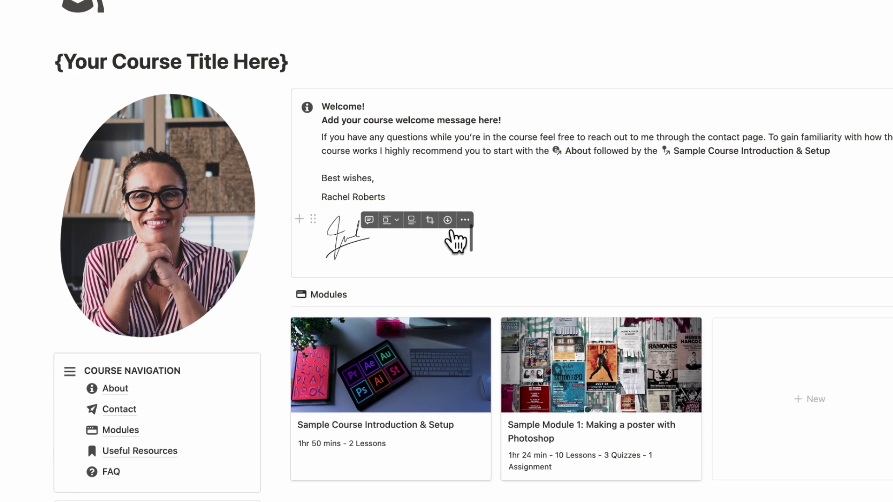
pyautogui.click(465, 220)
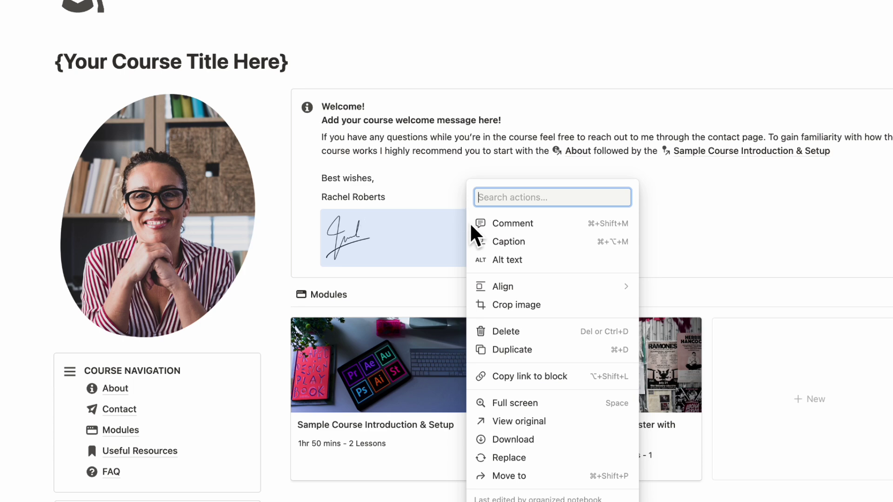
pyautogui.click(674, 254)
pyautogui.scroll(-3, 759, 272)
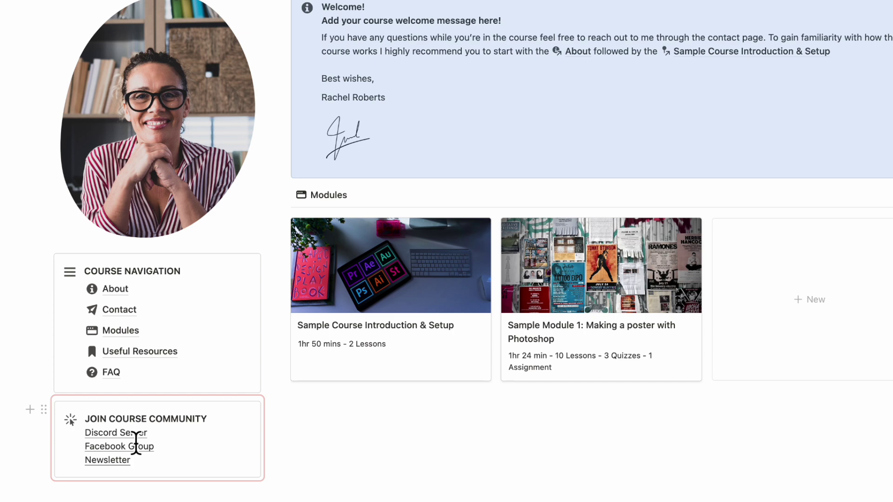
pyautogui.tripleClick(119, 433)
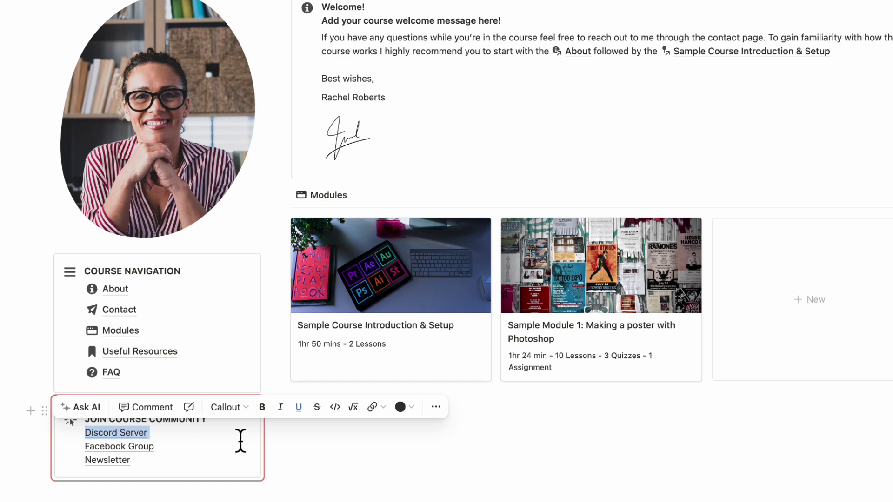
pyautogui.click(377, 409)
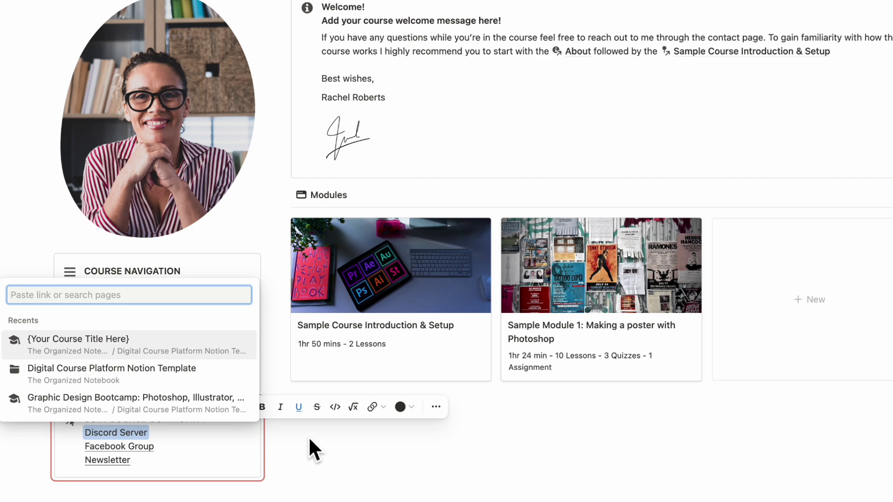
pyautogui.press('Escape')
pyautogui.click(164, 471)
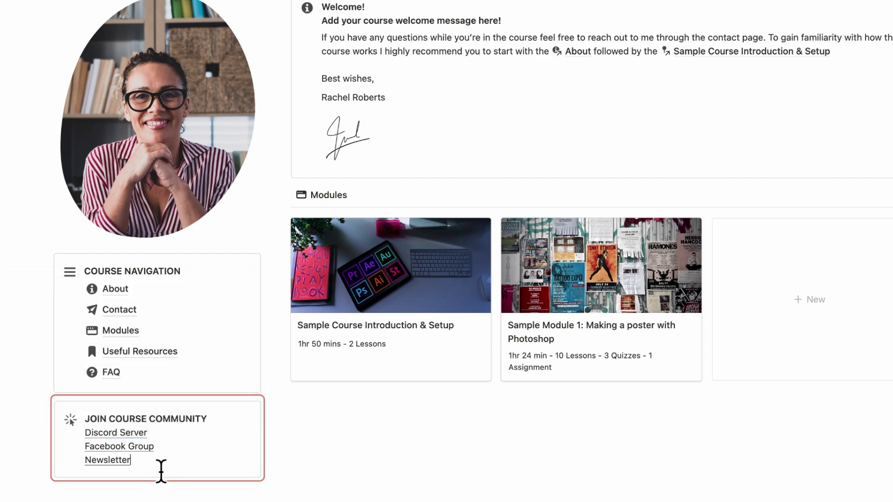
pyautogui.press('Return')
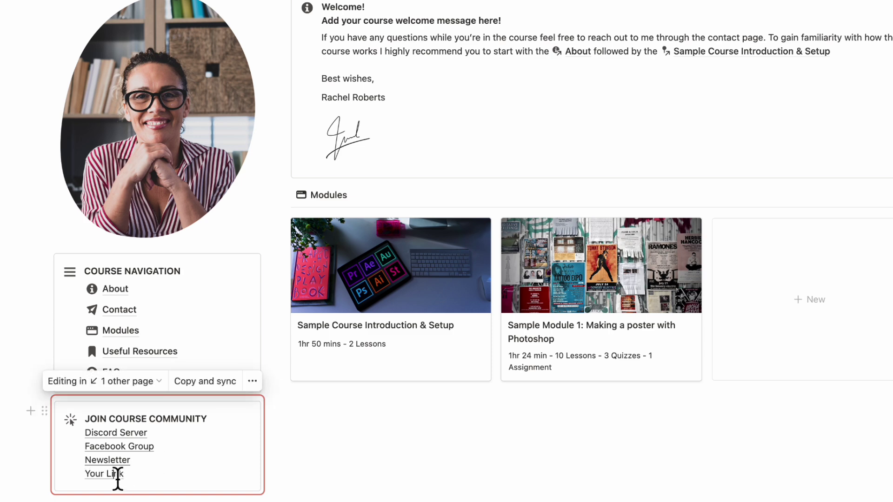
pyautogui.tripleClick(118, 475)
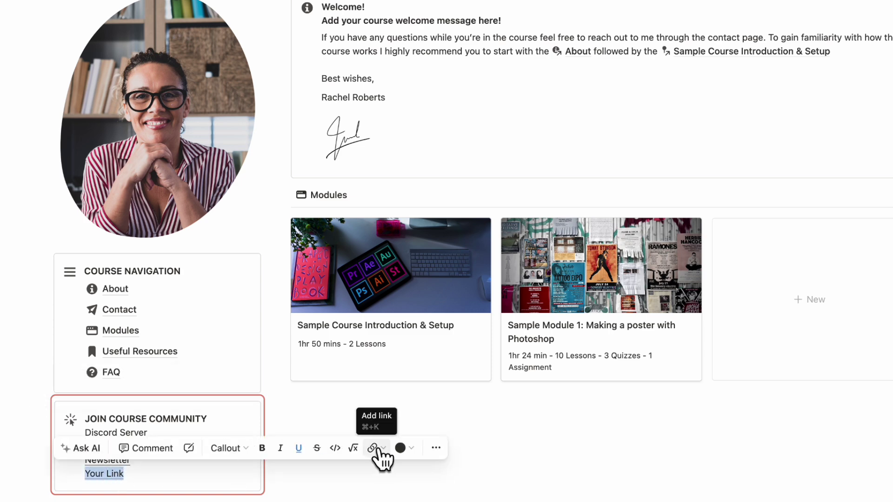
pyautogui.click(372, 447)
pyautogui.press('Escape')
pyautogui.press('BackSpace')
pyautogui.press('BackSpace')
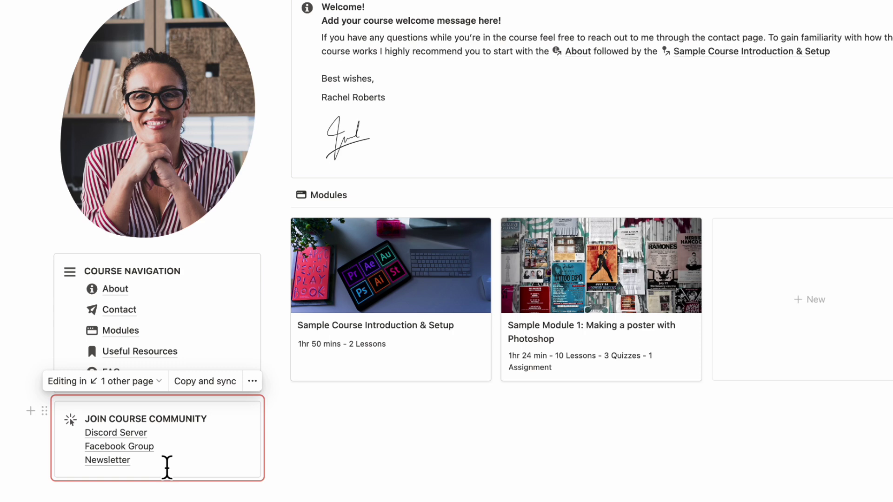
pyautogui.click(319, 446)
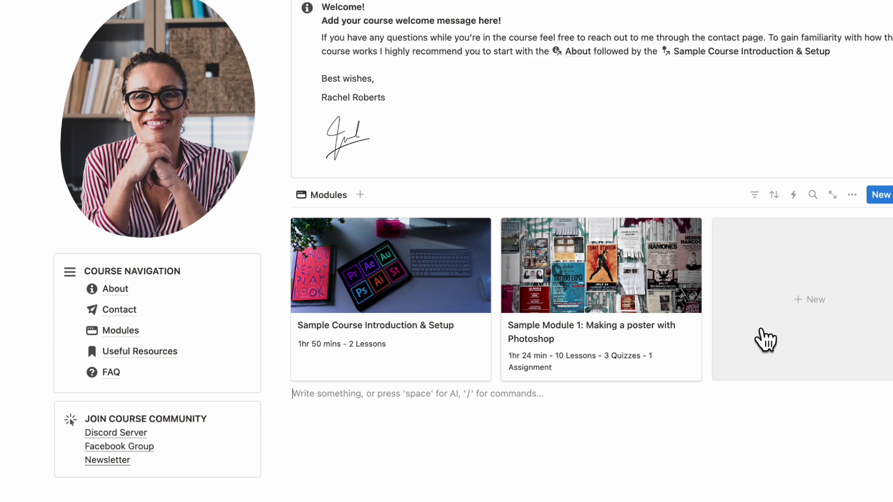
# Add a new module in the Modules gallery and replace its title with 'Module 2'.
pyautogui.click(811, 303)
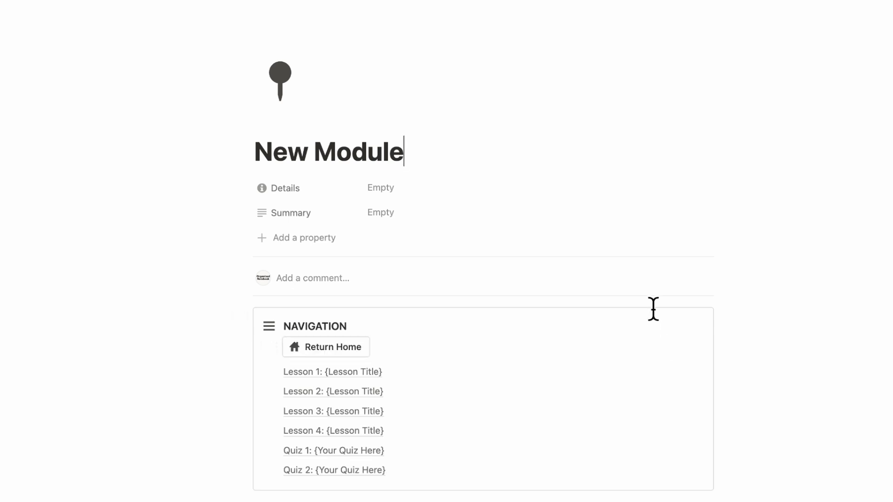
pyautogui.tripleClick(349, 159)
pyautogui.write('Module 2')
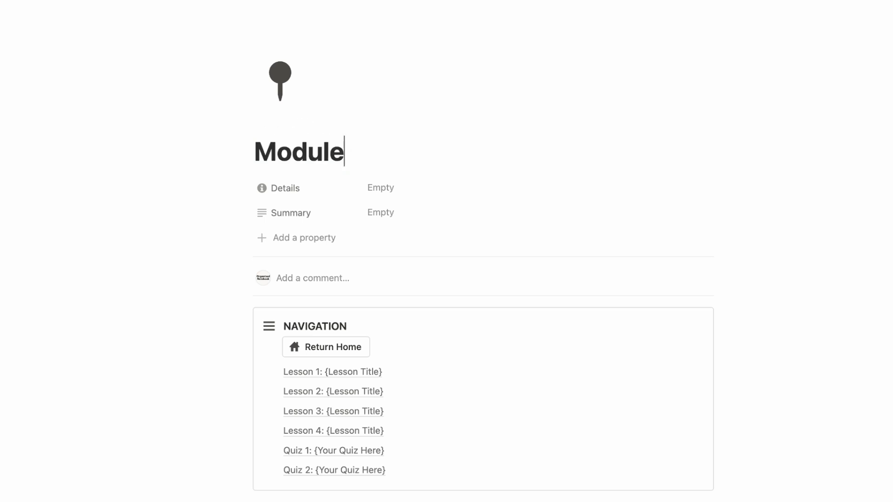
# Set the module's Details property to '1hr 30min - 2 Lessons -'.
pyautogui.click(420, 191)
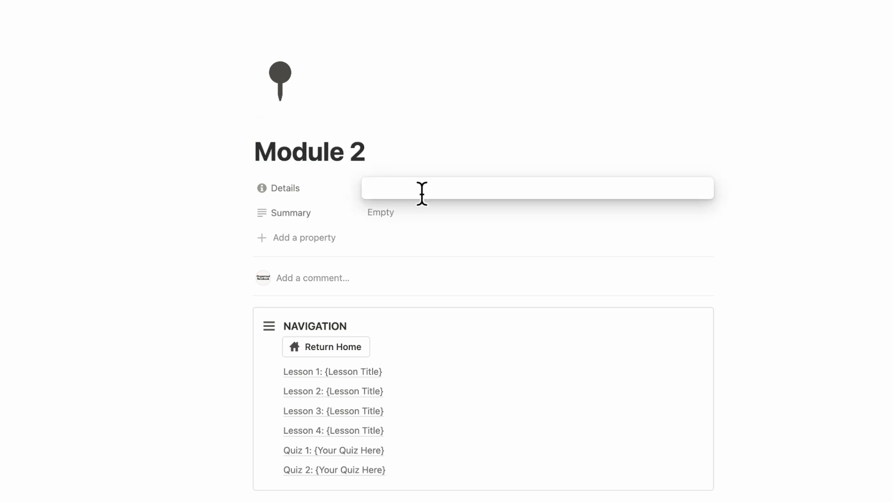
pyautogui.write('1hr 30')
pyautogui.write('min - 2 Lessons')
pyautogui.click(422, 191)
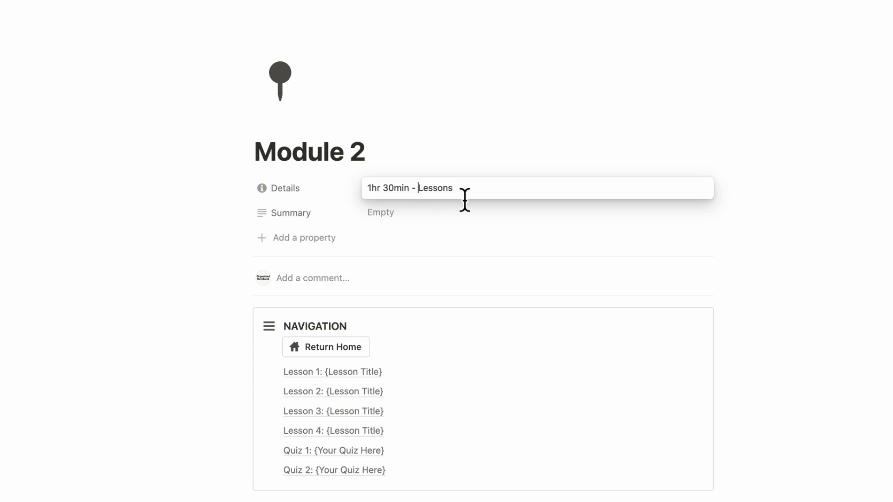
pyautogui.write('2')
pyautogui.click(491, 196)
pyautogui.write('-')
pyautogui.click(462, 201)
pyautogui.click(409, 209)
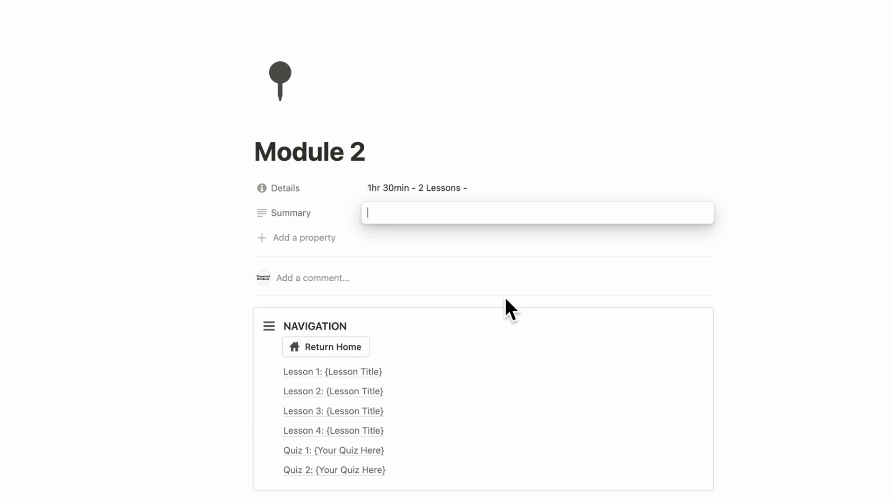
# Leave Summary empty and insert a blank line below the 'Lesson 1: {Lesson Title}' heading.
pyautogui.click(498, 267)
pyautogui.scroll(-2, 497, 265)
pyautogui.scroll(-5, 495, 259)
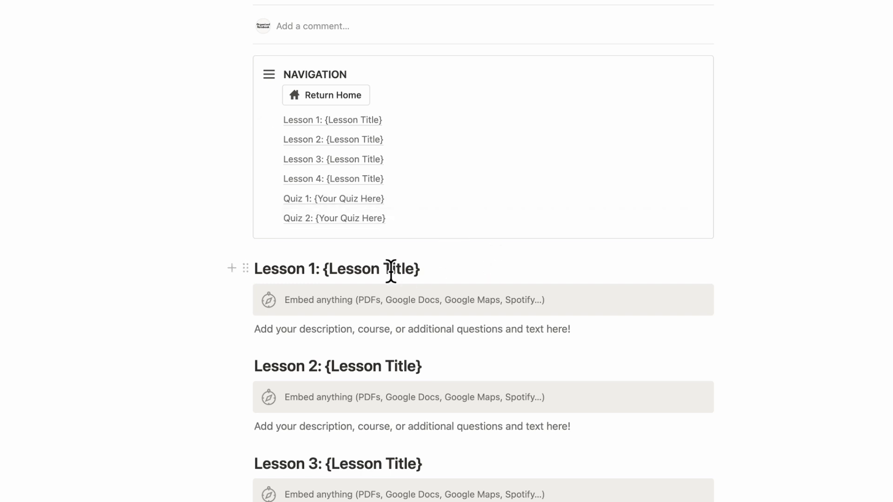
pyautogui.scroll(-2, 337, 274)
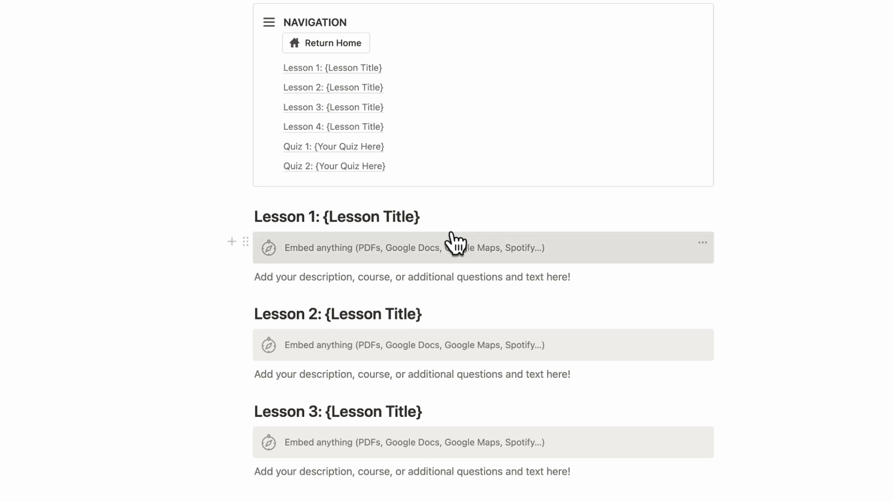
pyautogui.moveTo(431, 227); pyautogui.dragTo(337, 225)
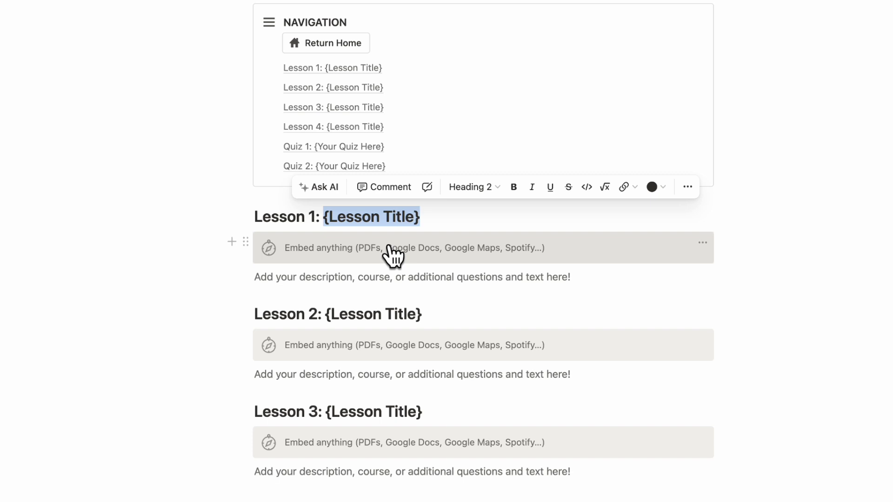
pyautogui.click(435, 218)
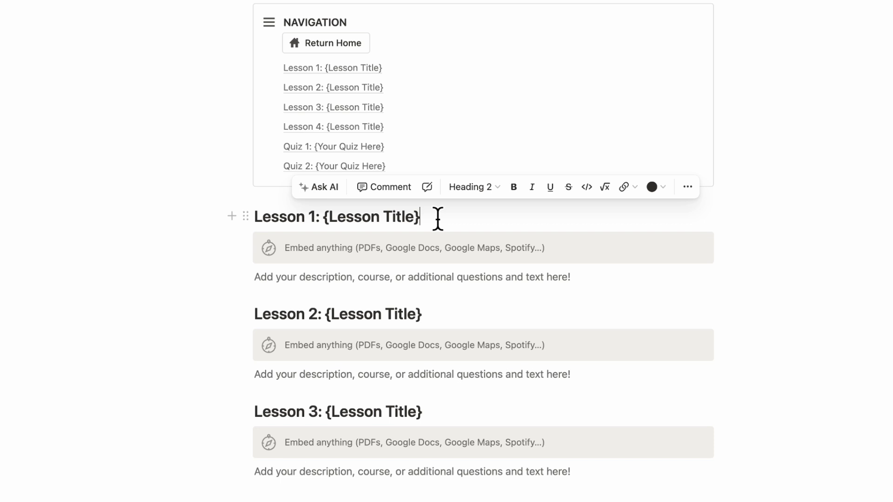
pyautogui.press('Return')
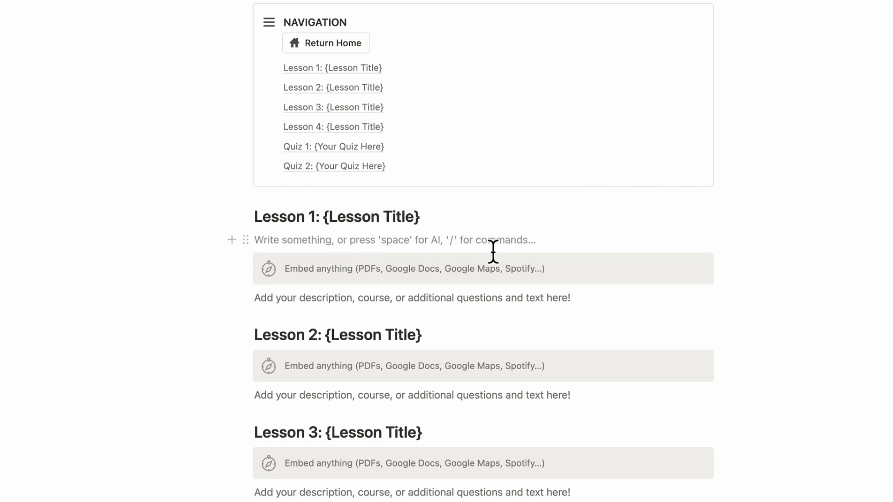
pyautogui.scroll(-2, 493, 251)
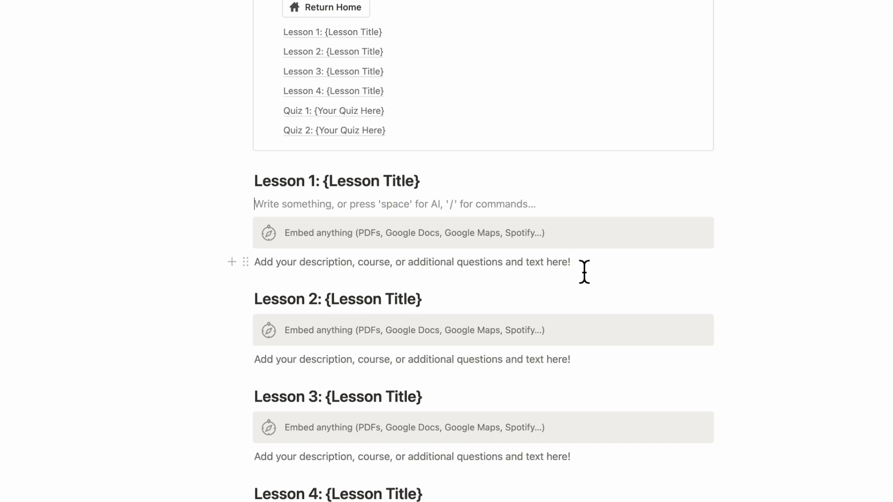
pyautogui.scroll(-8, 584, 274)
pyautogui.scroll(-3, 584, 274)
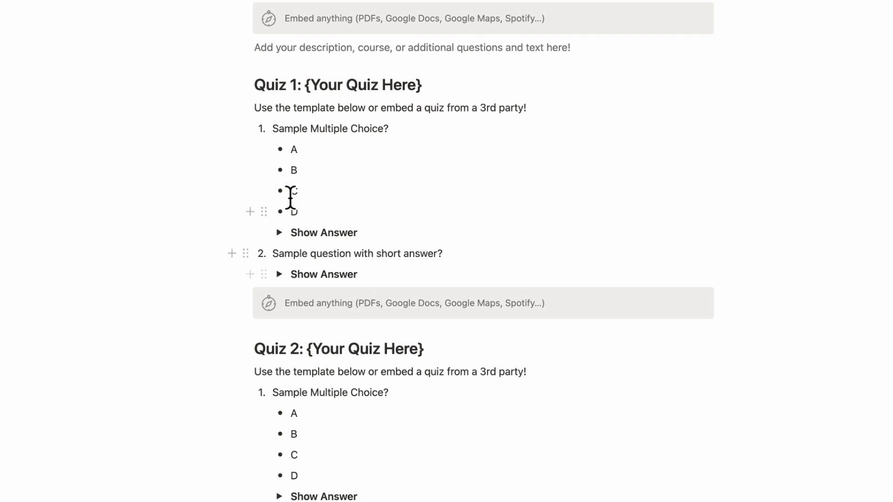
pyautogui.moveTo(169, 93); pyautogui.dragTo(432, 279)
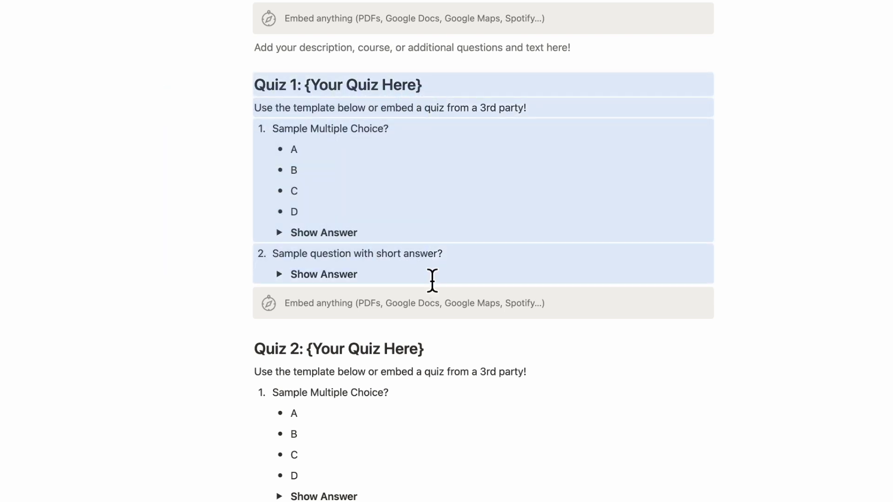
pyautogui.click(313, 150)
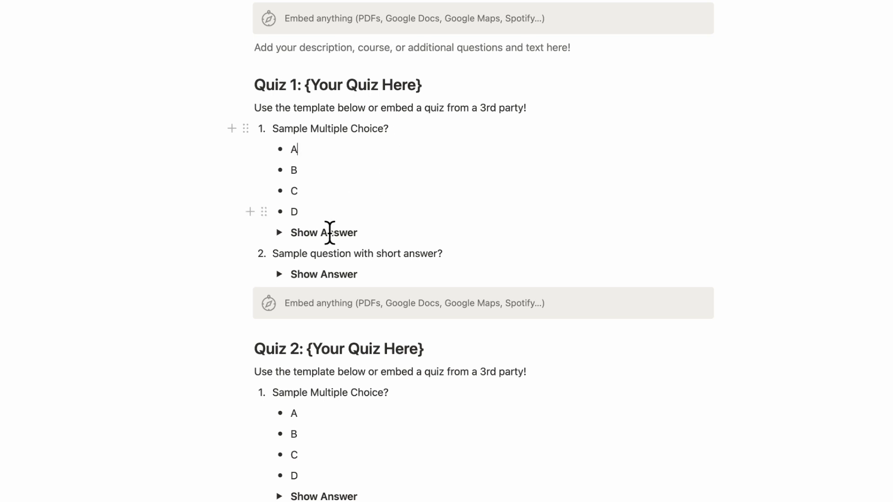
pyautogui.click(279, 232)
pyautogui.click(280, 232)
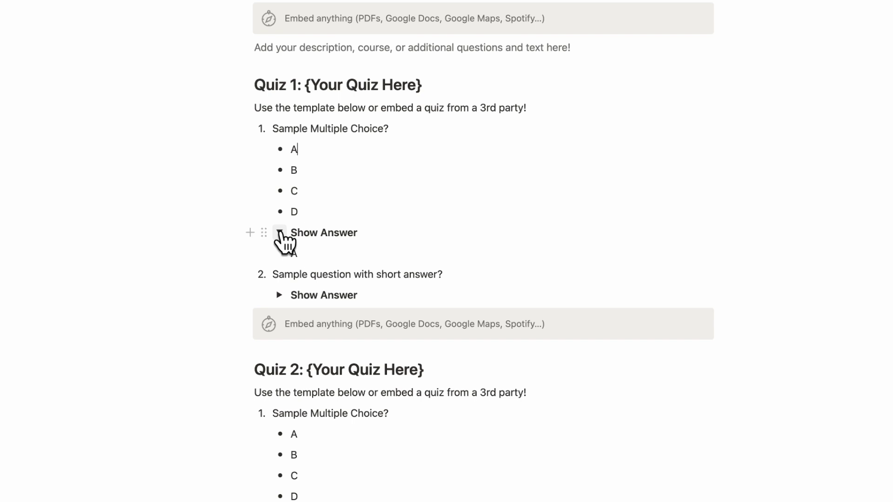
pyautogui.click(280, 233)
pyautogui.click(280, 232)
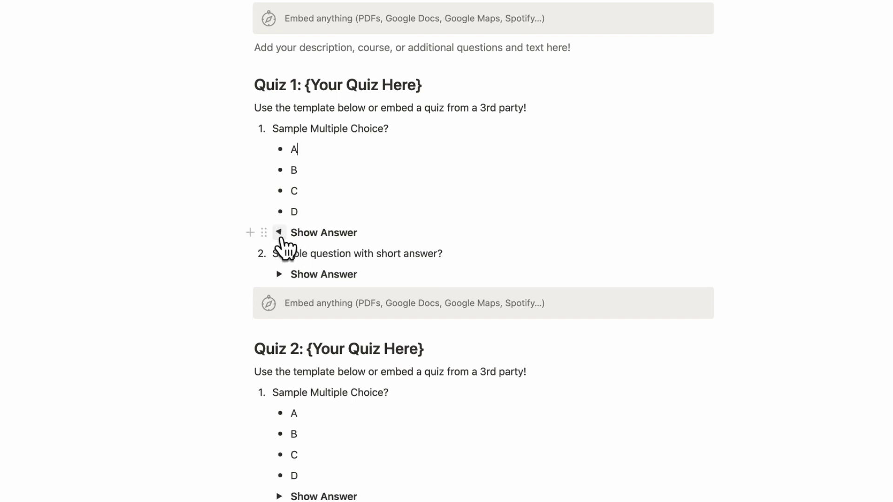
pyautogui.click(280, 274)
pyautogui.click(279, 275)
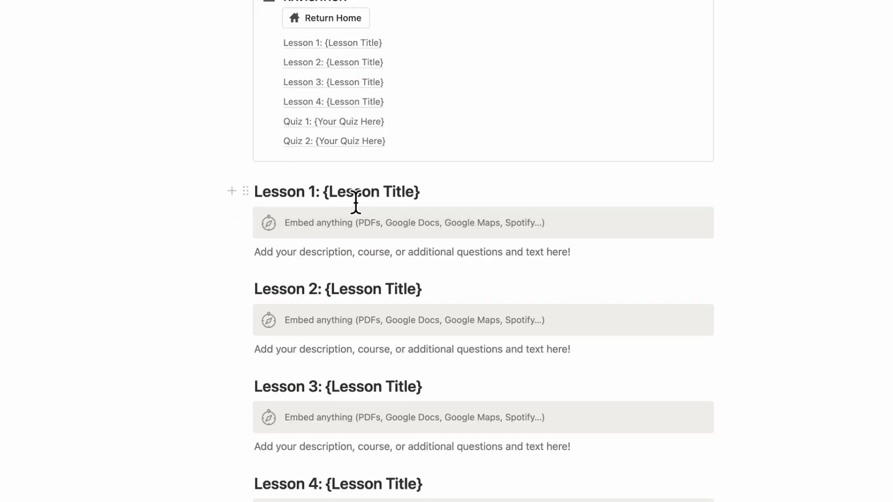
# Turn the Lesson 1 heading into Heading 3 and the Lesson 2 heading into Heading 1.
pyautogui.scroll(3, 356, 204)
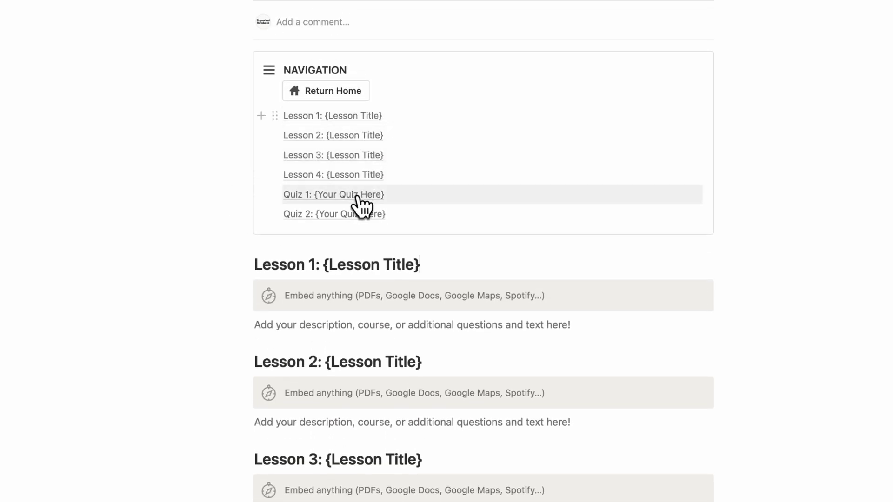
pyautogui.click(246, 264)
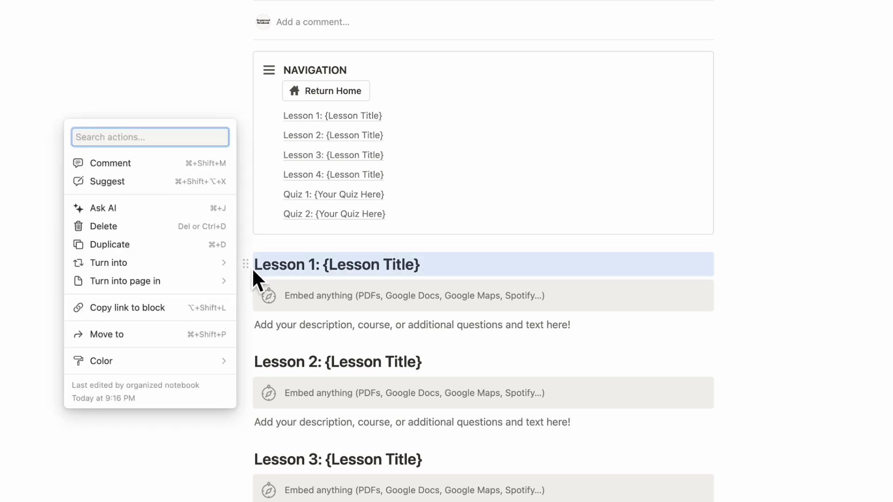
pyautogui.moveTo(214, 265)
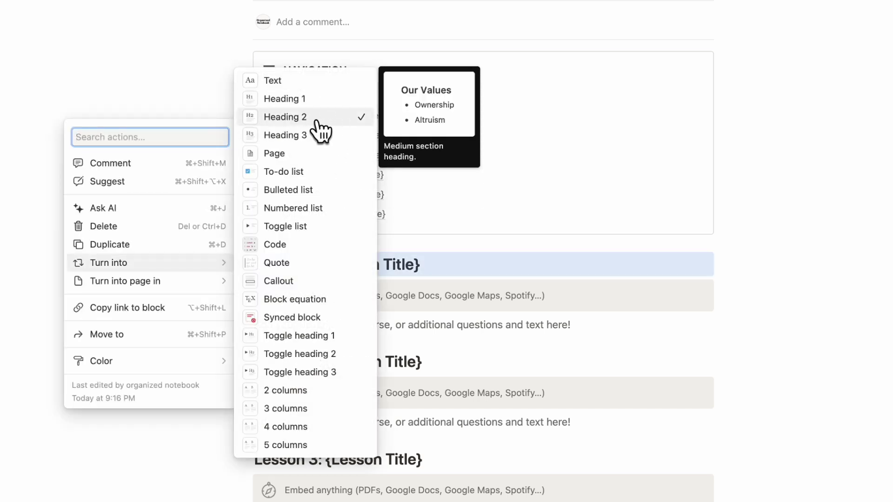
pyautogui.click(321, 138)
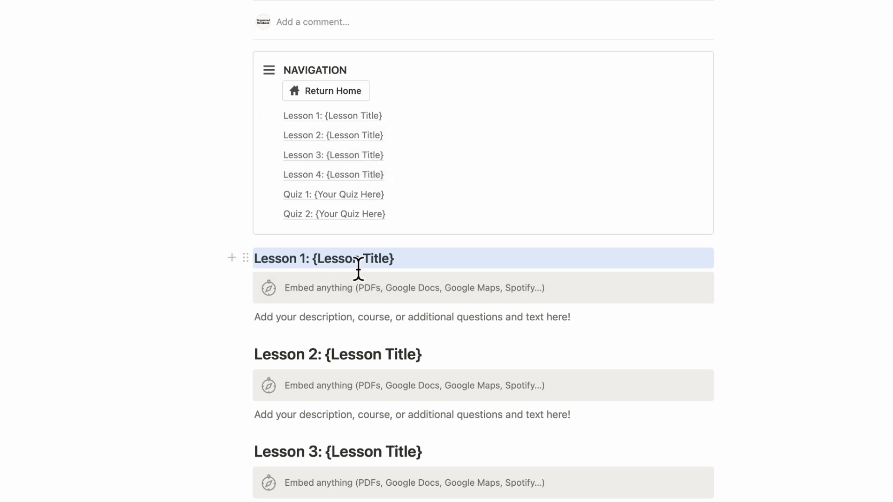
pyautogui.scroll(-2, 325, 335)
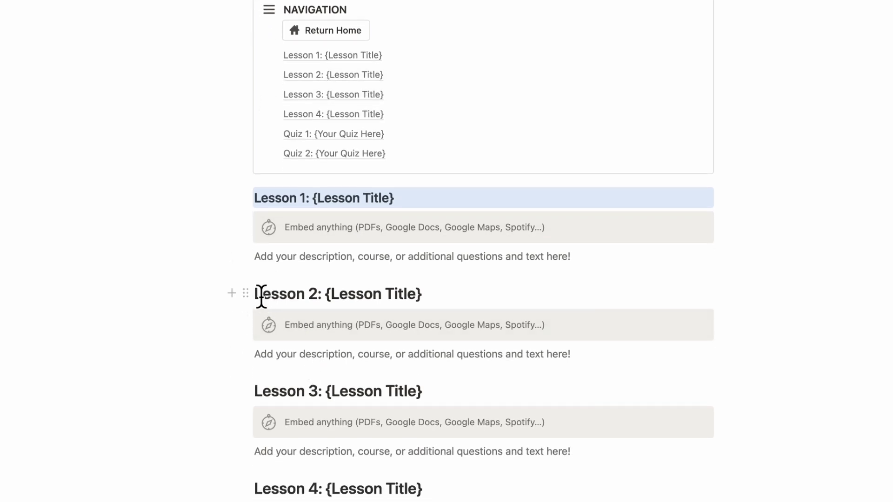
pyautogui.click(246, 293)
pyautogui.moveTo(208, 294)
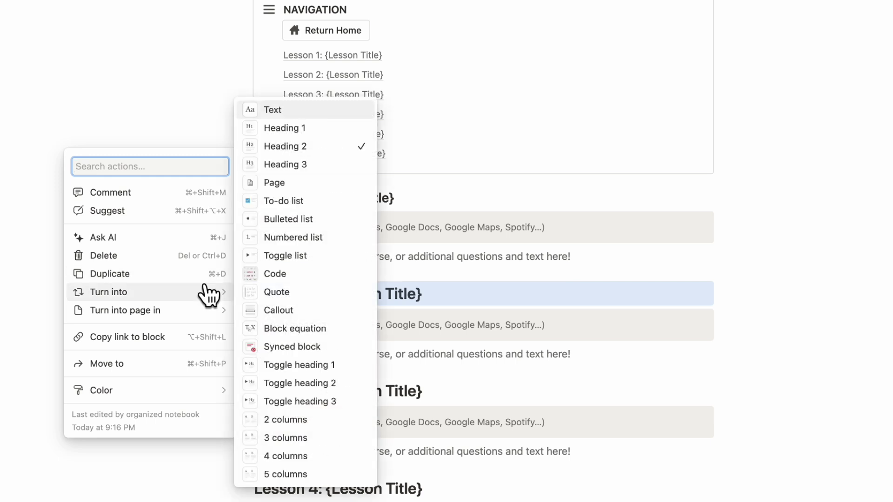
pyautogui.click(316, 132)
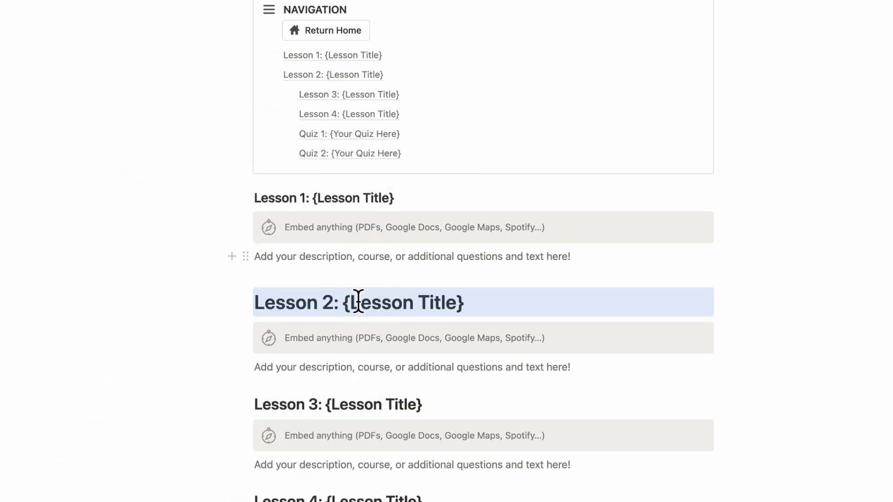
# Turn the Lesson 4 heading into Heading 3.
pyautogui.scroll(-1, 363, 330)
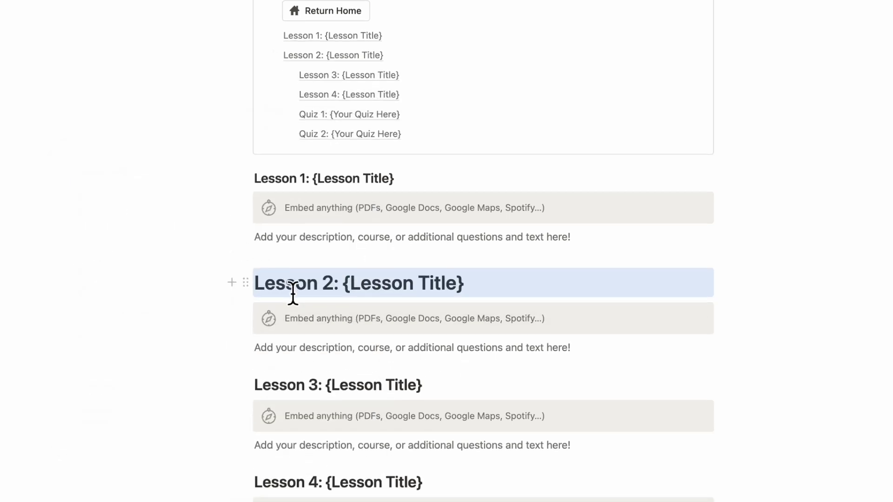
pyautogui.scroll(-2, 290, 298)
pyautogui.scroll(3, 298, 350)
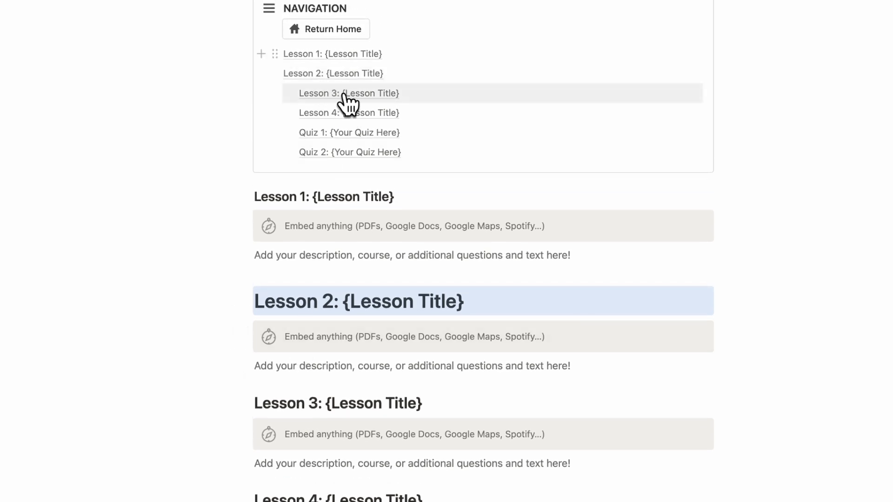
pyautogui.scroll(-2, 319, 398)
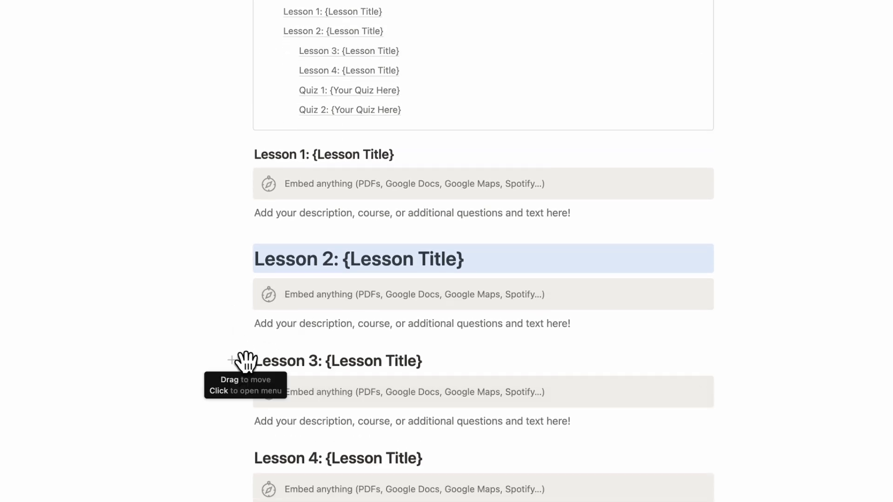
pyautogui.scroll(-3, 268, 410)
pyautogui.click(246, 394)
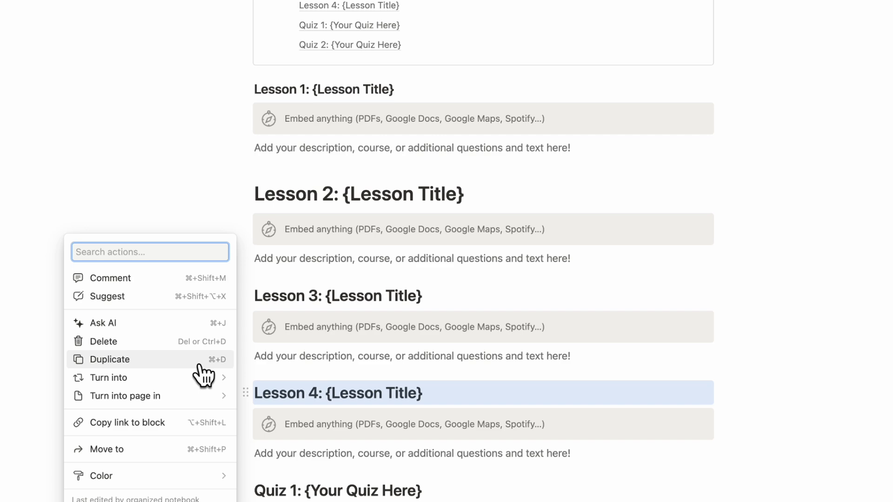
pyautogui.moveTo(205, 384)
pyautogui.click(320, 201)
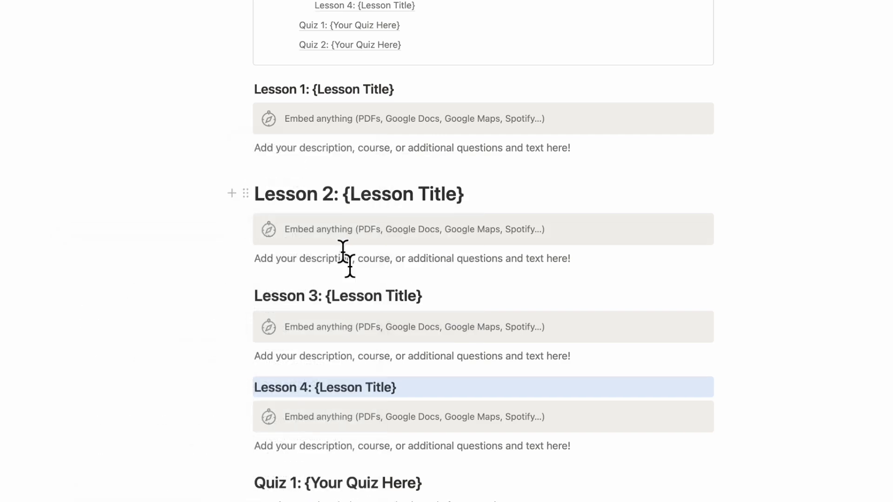
pyautogui.scroll(3, 353, 284)
pyautogui.scroll(2, 363, 142)
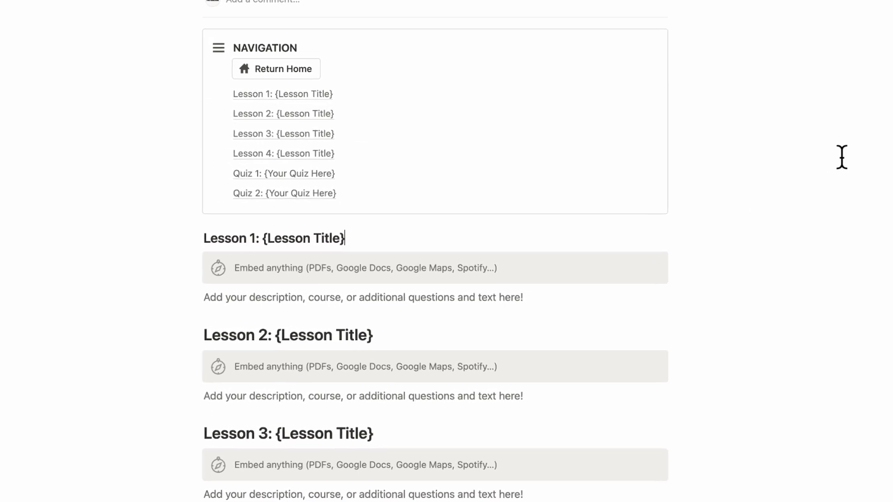
# Use the page outline to jump to Lessons 2–4, Quiz 1 and Quiz 2, then scroll back up.
pyautogui.moveTo(870, 103)
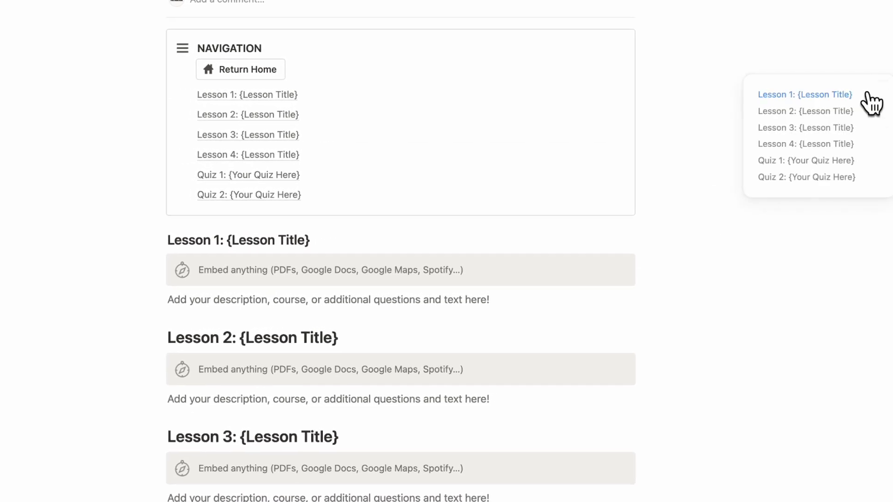
pyautogui.click(832, 112)
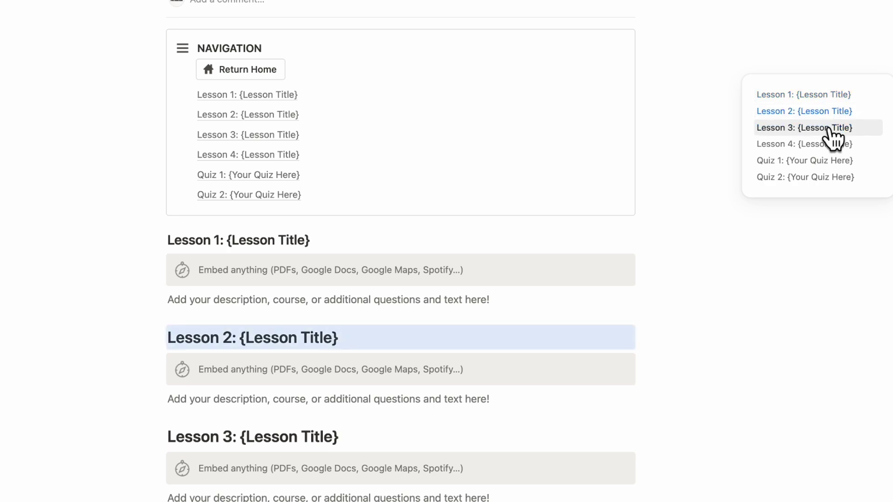
pyautogui.click(830, 129)
pyautogui.click(833, 145)
pyautogui.click(832, 161)
pyautogui.click(827, 178)
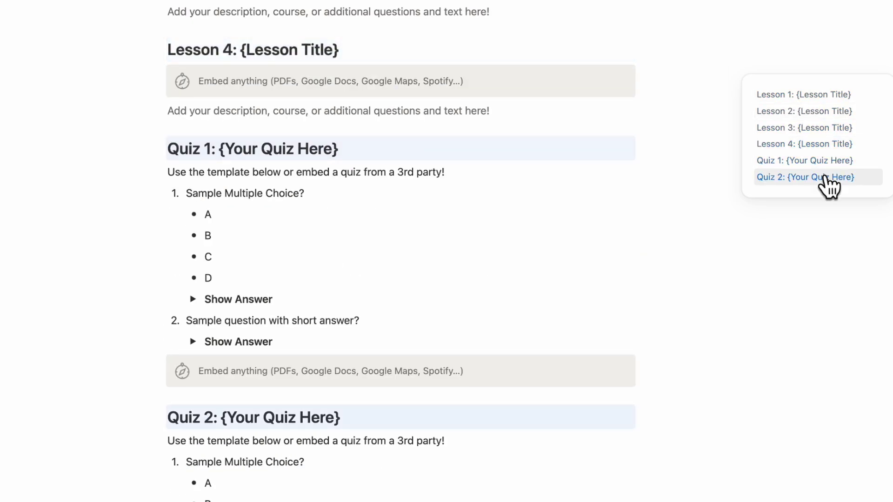
pyautogui.scroll(10, 701, 226)
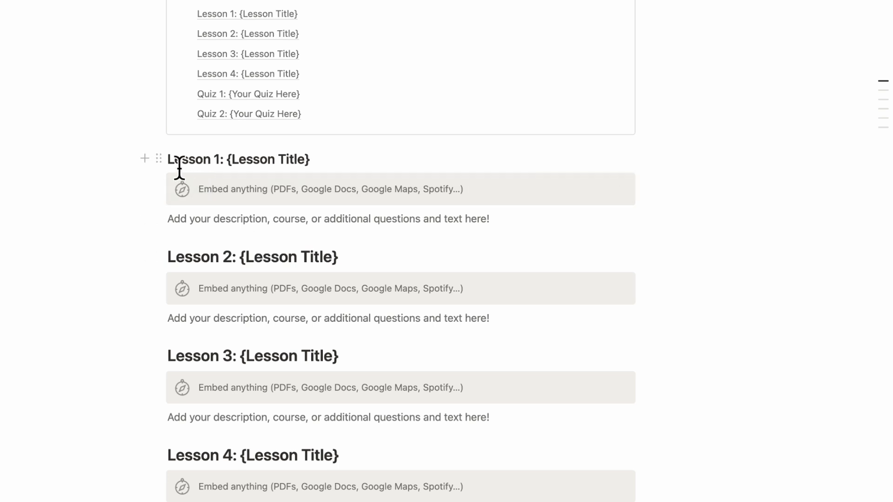
pyautogui.scroll(5, 259, 322)
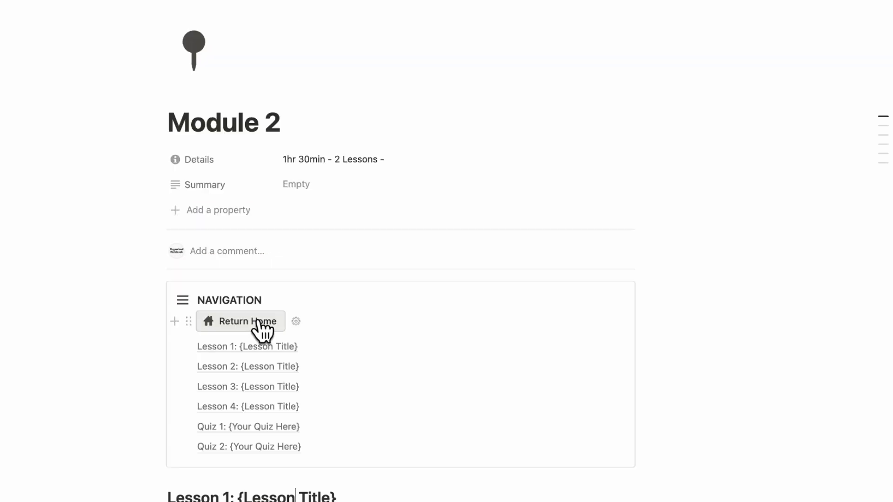
# From the home page, add a cover image to the Module 2 page, then return home.
pyautogui.click(259, 322)
pyautogui.scroll(-8, 260, 322)
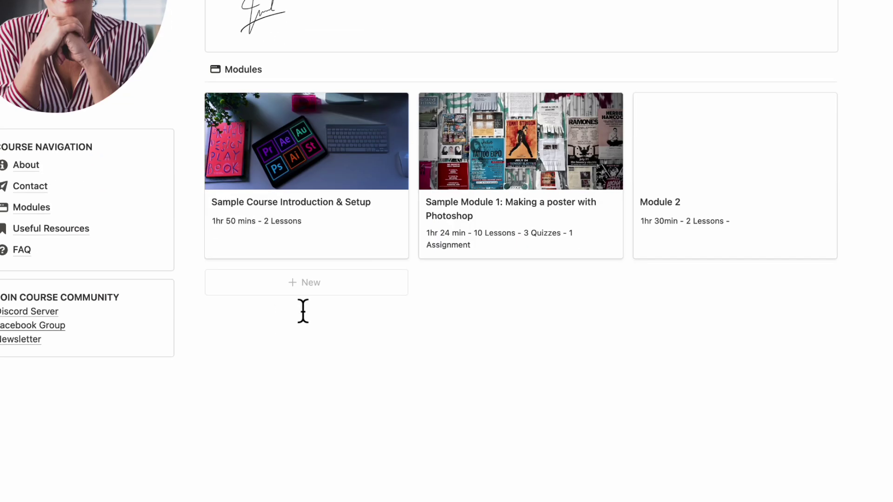
pyautogui.click(765, 166)
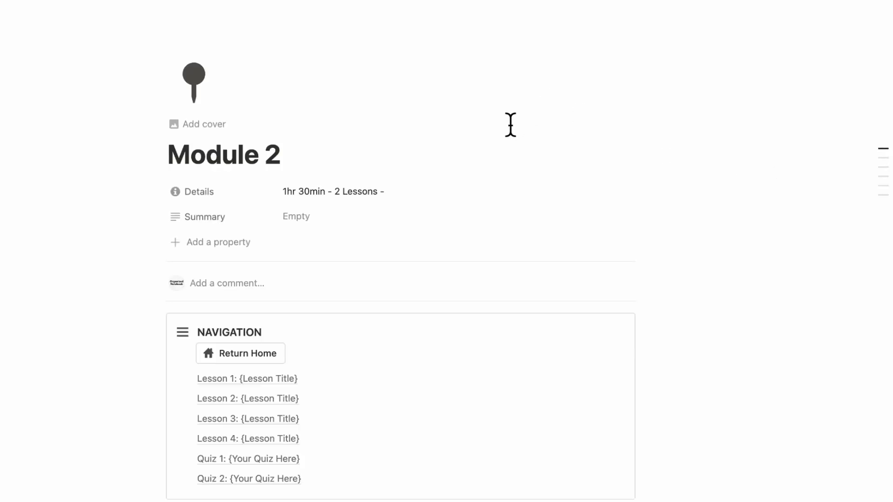
pyautogui.click(213, 125)
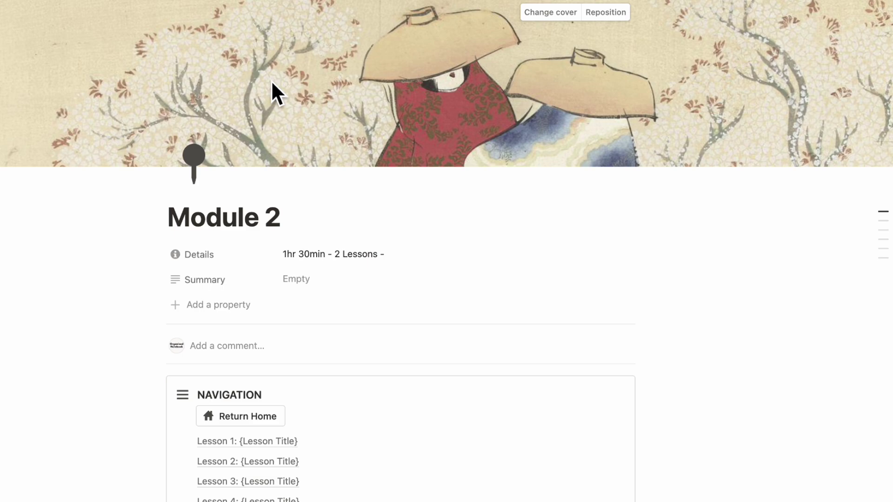
pyautogui.click(232, 421)
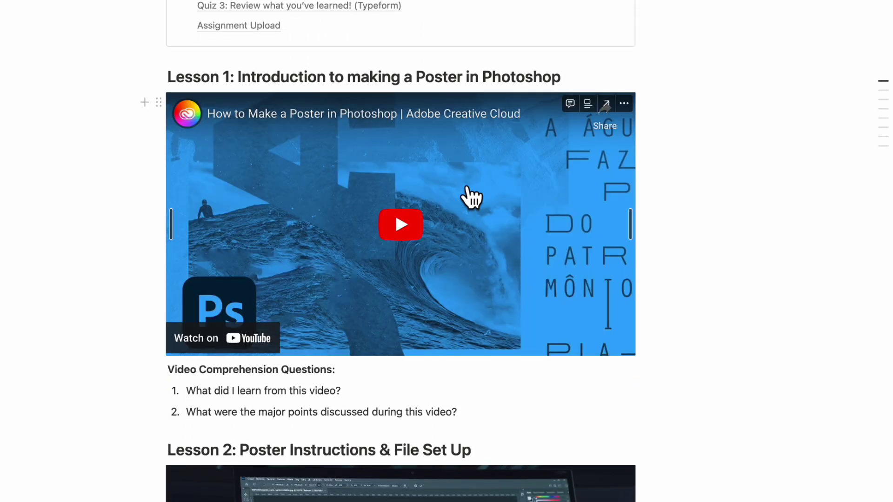
# Scroll to Quiz 2 and answer the Tally quiz with Option 2, Option 3, then Option 1 for Correct!
pyautogui.scroll(-5, 439, 267)
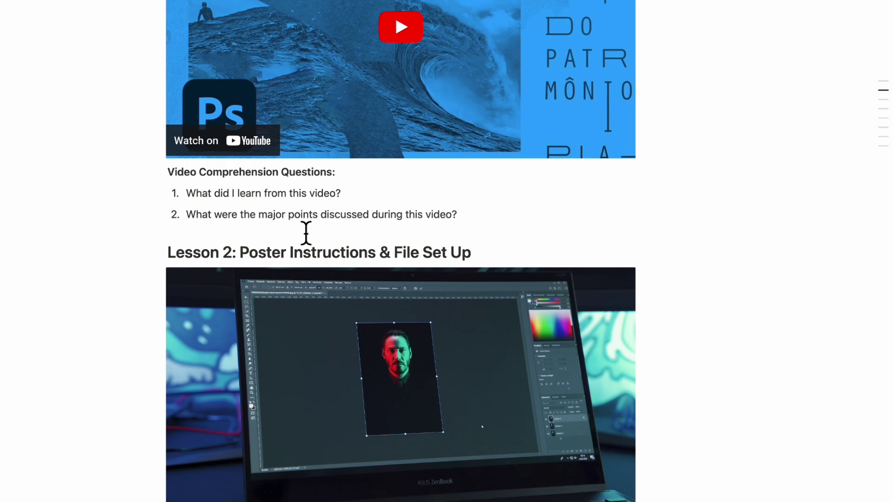
pyautogui.scroll(-10, 306, 233)
pyautogui.scroll(7, 269, 169)
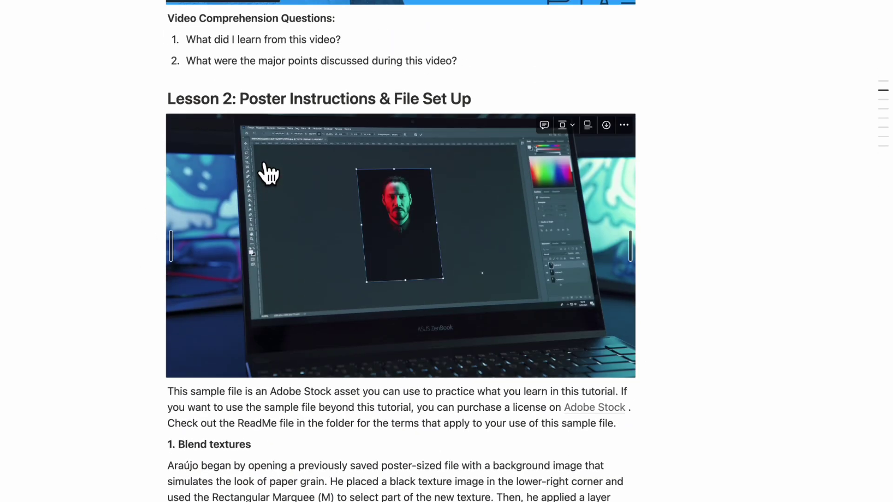
pyautogui.scroll(-5, 274, 358)
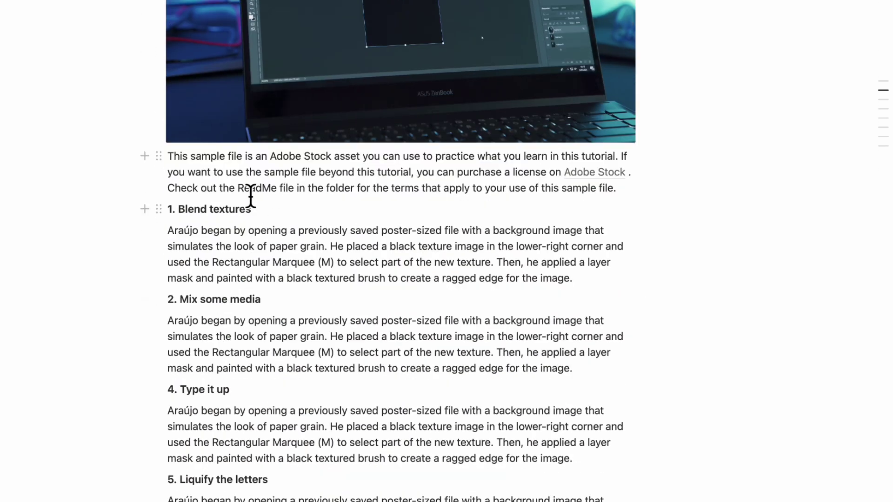
pyautogui.scroll(-11, 265, 199)
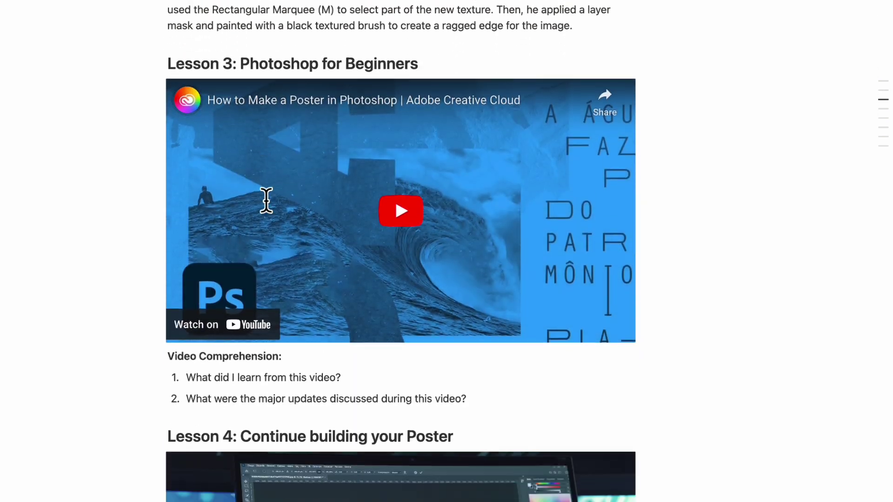
pyautogui.scroll(-20, 265, 199)
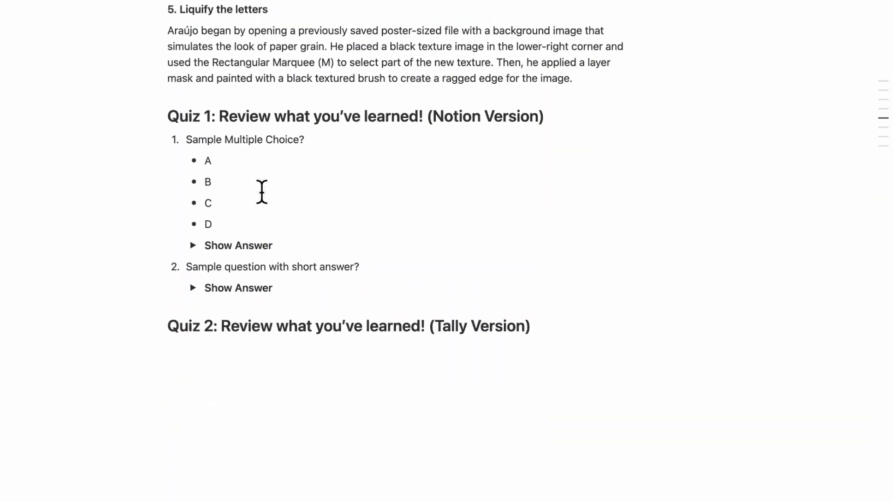
pyautogui.scroll(-2, 262, 192)
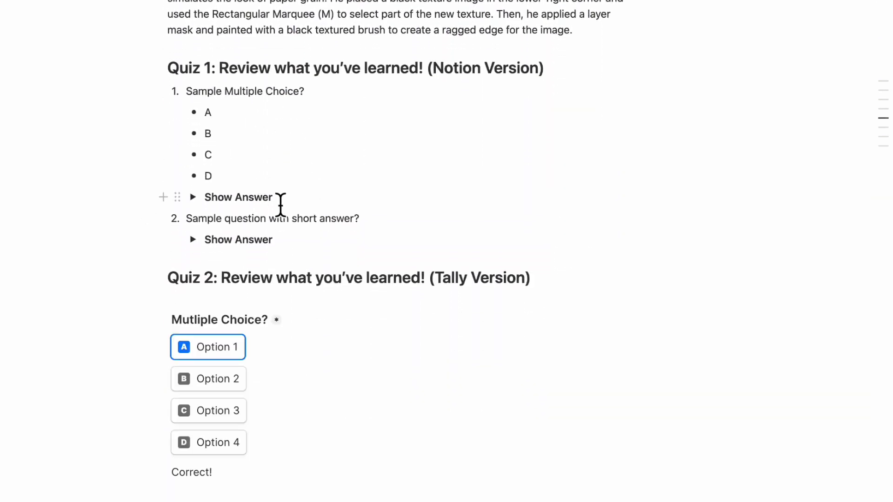
pyautogui.scroll(-6, 280, 205)
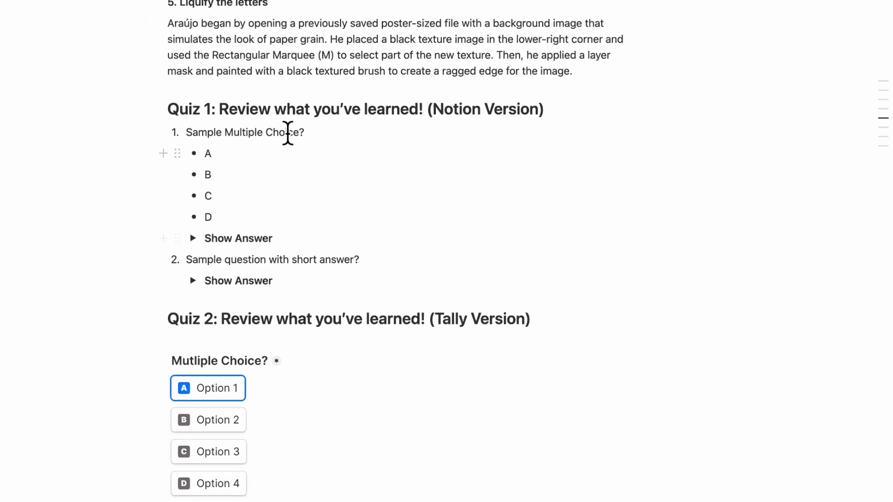
pyautogui.scroll(-5, 272, 251)
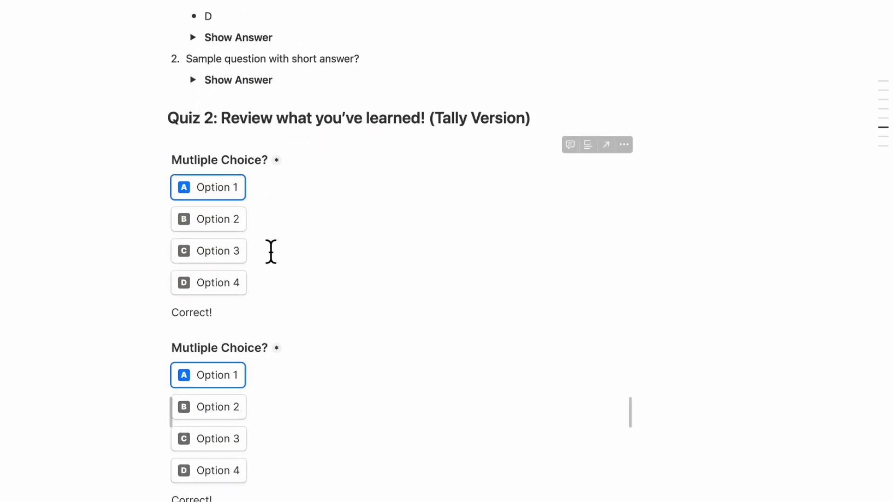
pyautogui.click(218, 204)
pyautogui.click(222, 230)
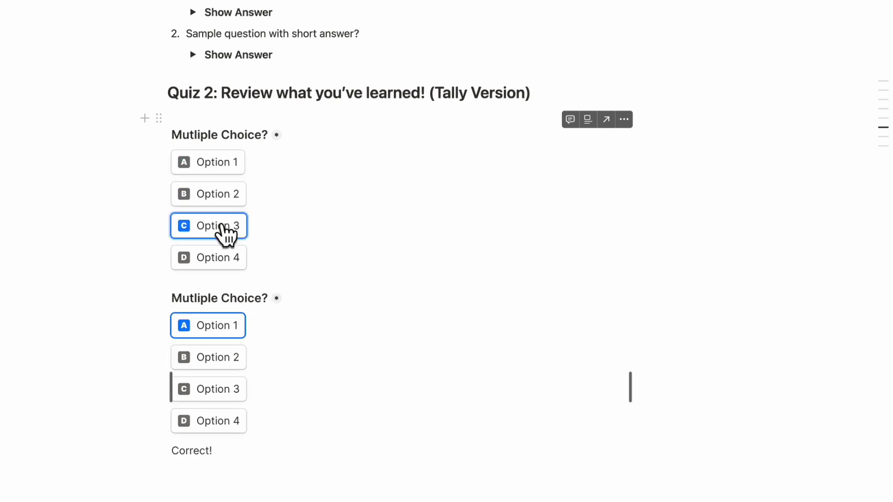
pyautogui.click(230, 178)
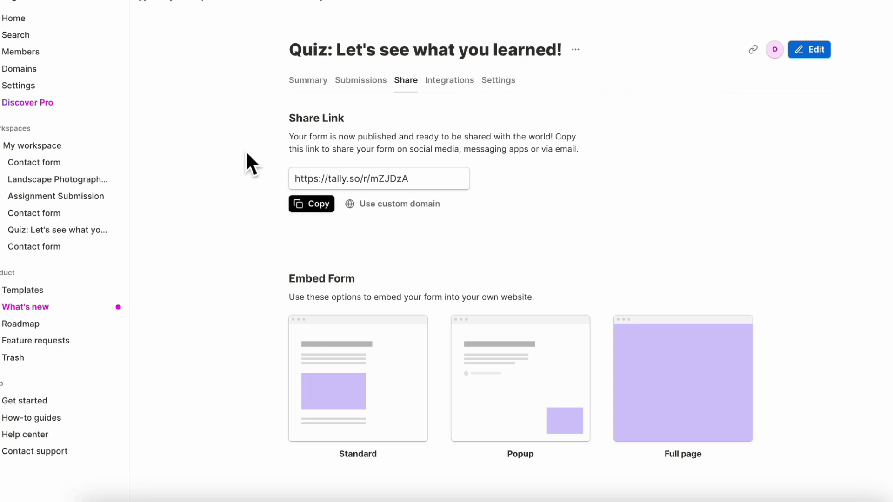
# Go to My workspace in Tally's sidebar to list the forms.
pyautogui.click(56, 145)
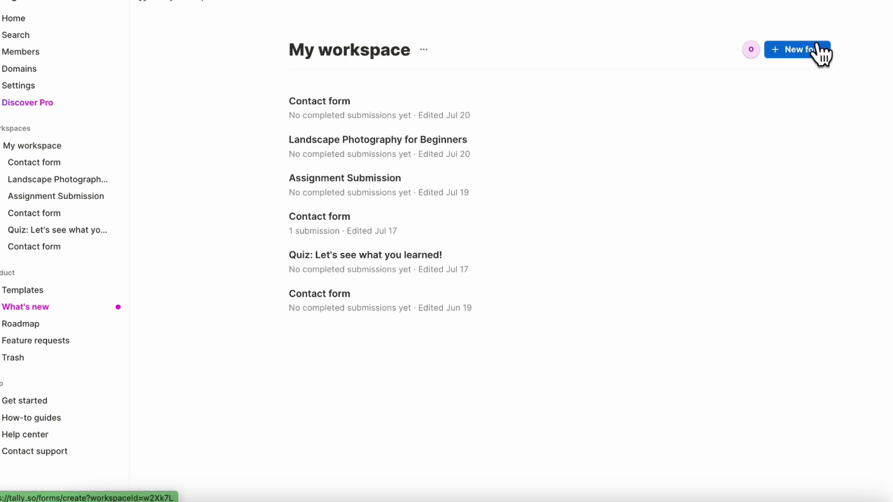
# Create a new Tally form titled 'Multiple Choice Quiz' and start it from scratch.
pyautogui.click(796, 49)
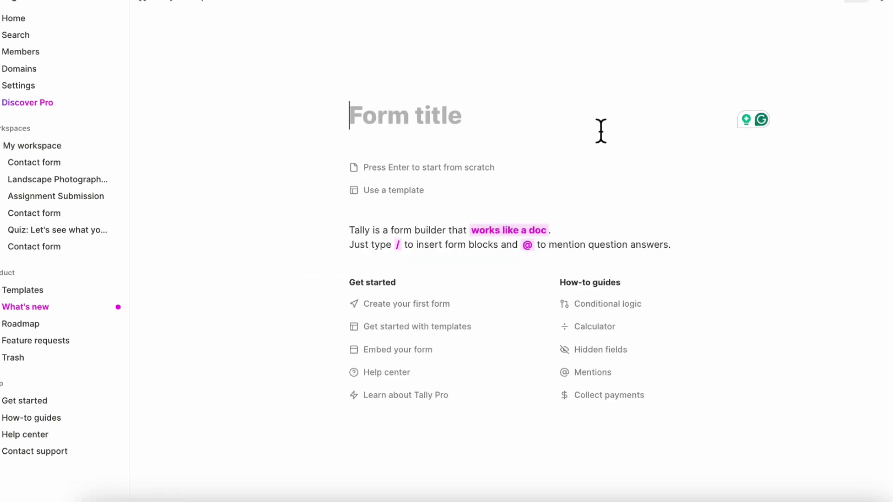
pyautogui.write('M')
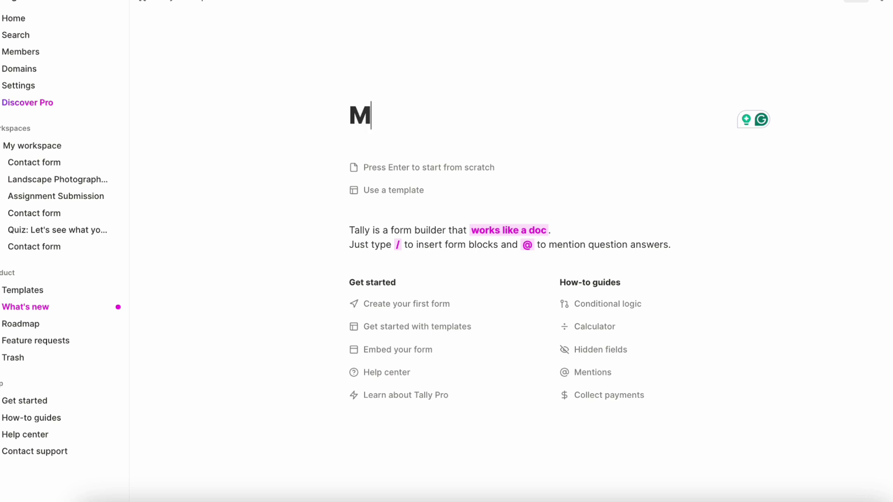
pyautogui.write('ultiple Choice u')
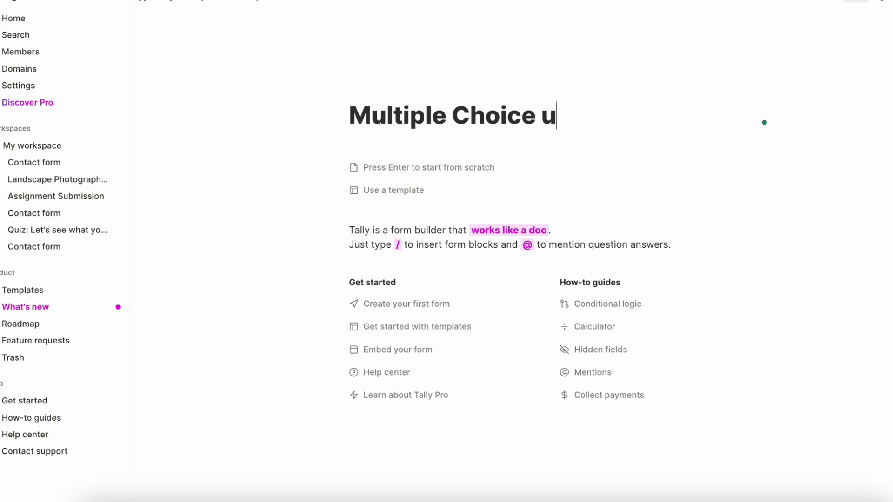
pyautogui.press('BackSpace')
pyautogui.write('Quiz')
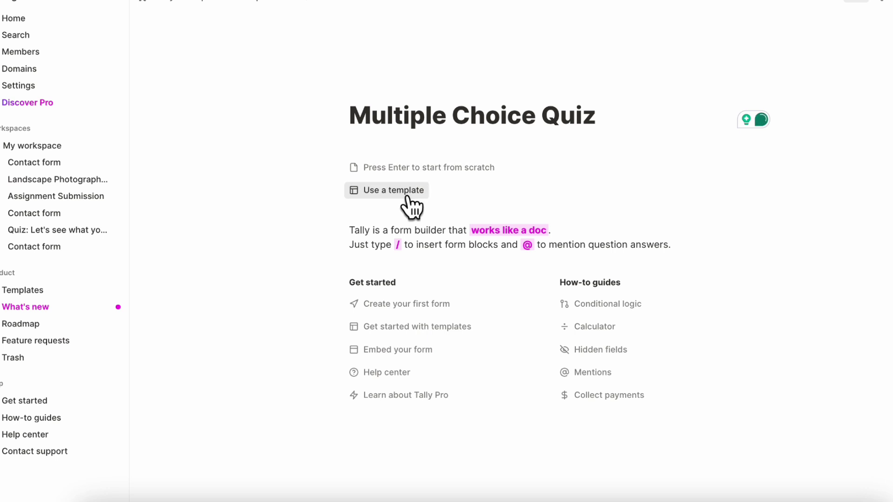
pyautogui.click(417, 168)
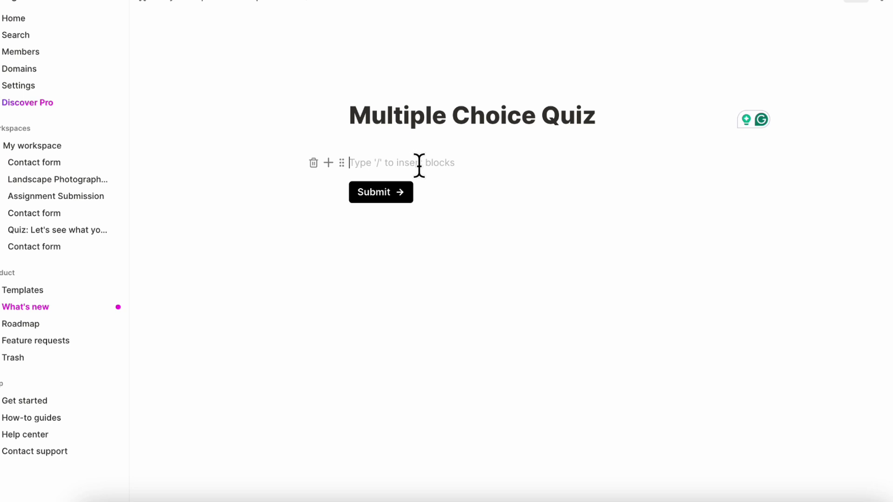
# Add a multiple-choice question with answers Option 1, Option 2, Option 3 and Option 4.
pyautogui.write('/')
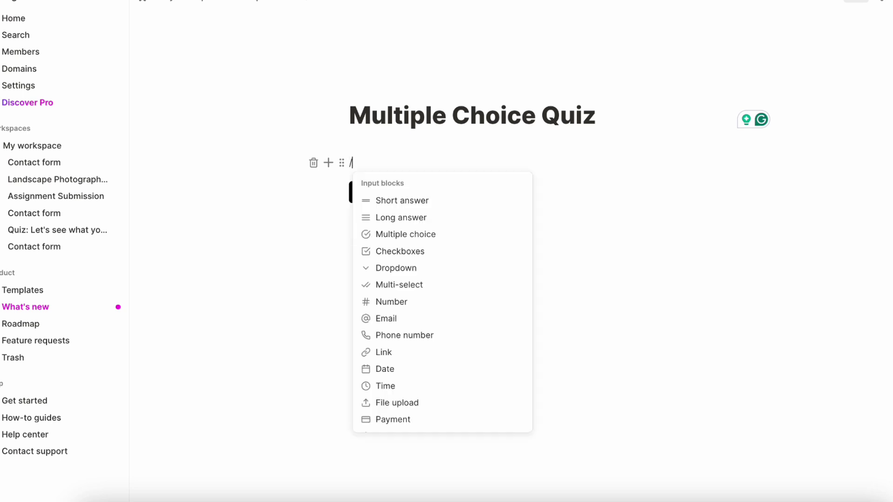
pyautogui.click(441, 235)
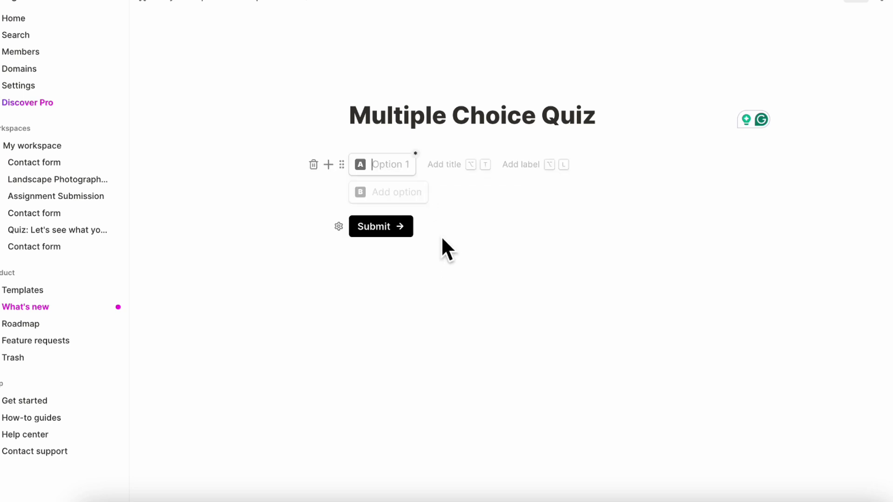
pyautogui.click(329, 164)
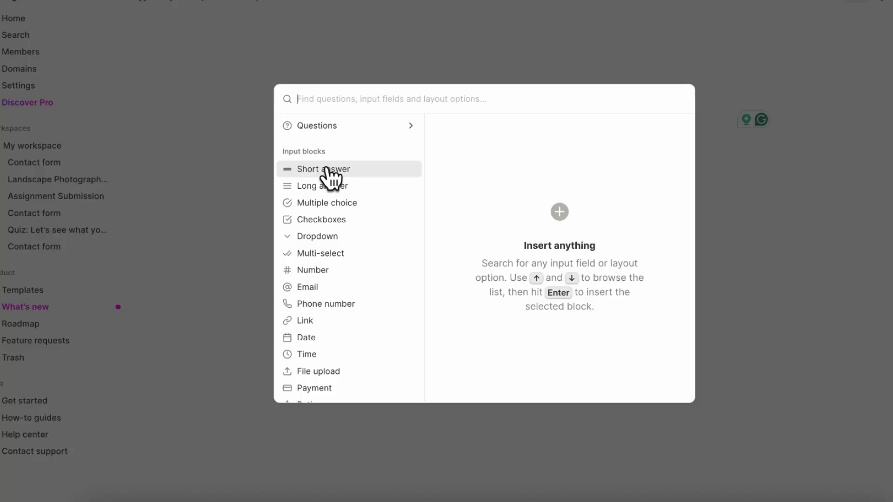
pyautogui.click(263, 169)
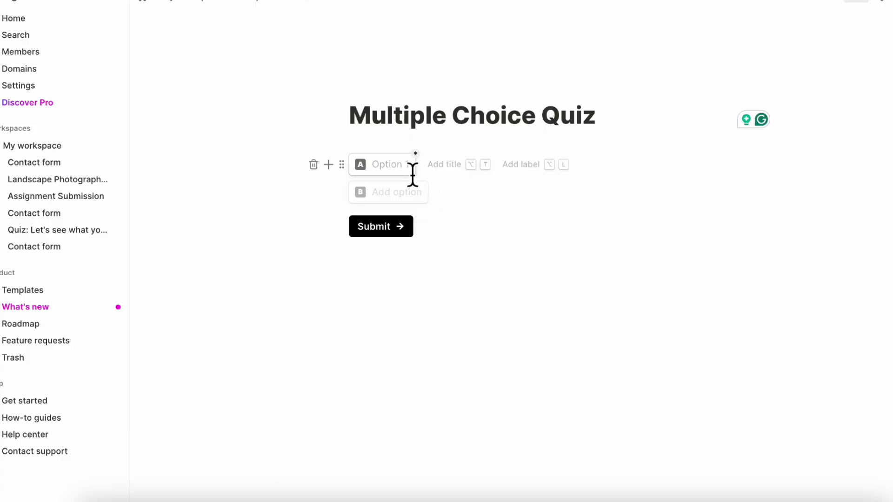
pyautogui.write('Qption 1')
pyautogui.click(409, 193)
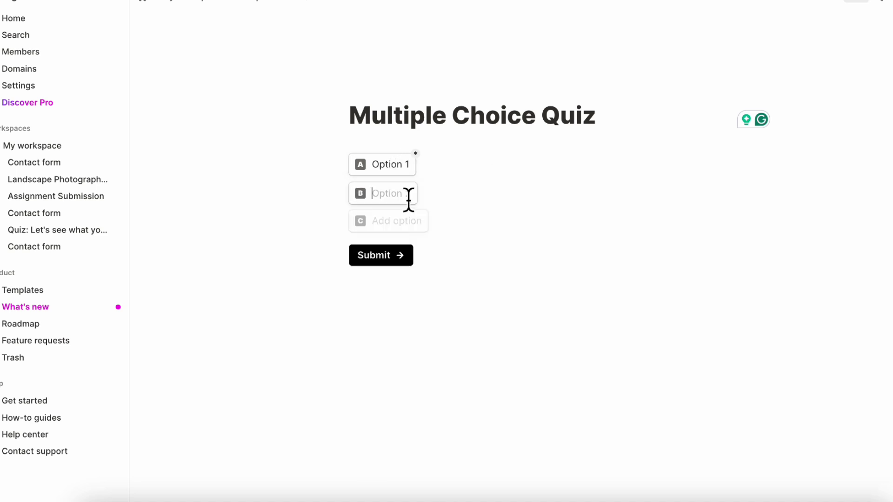
pyautogui.write('Option 2')
pyautogui.click(398, 222)
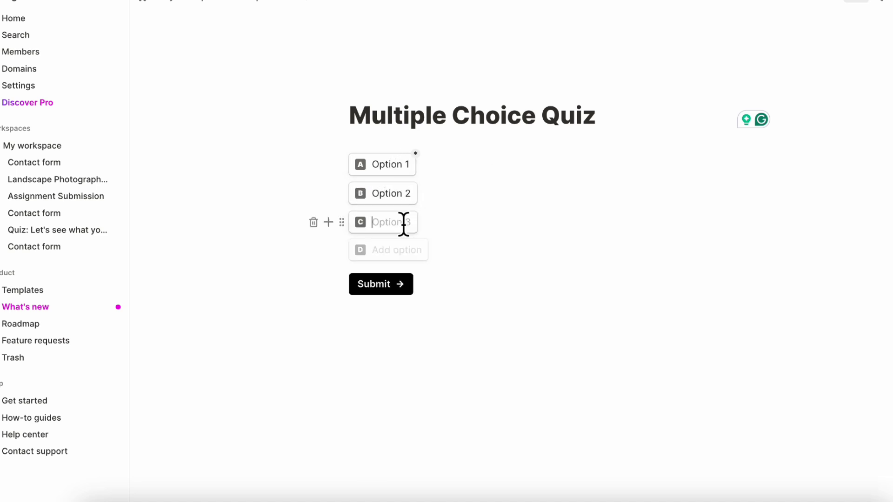
pyautogui.write('Option 3')
pyautogui.click(412, 253)
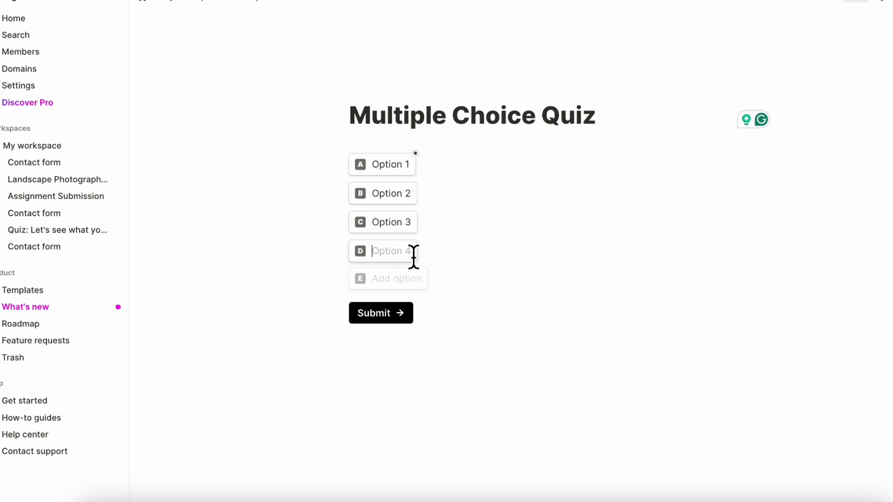
pyautogui.write('Option 4')
# Insert a 'Correct' text block below the question and set it to hidden.
pyautogui.click(328, 251)
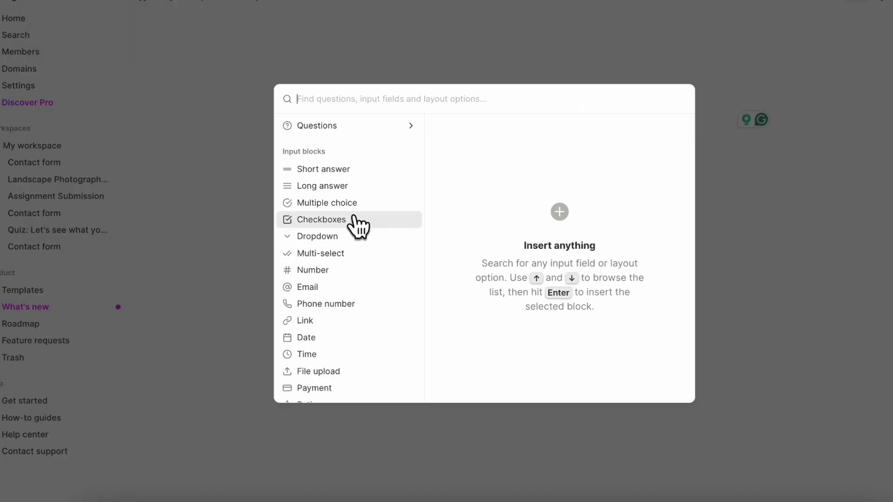
pyautogui.write('tex')
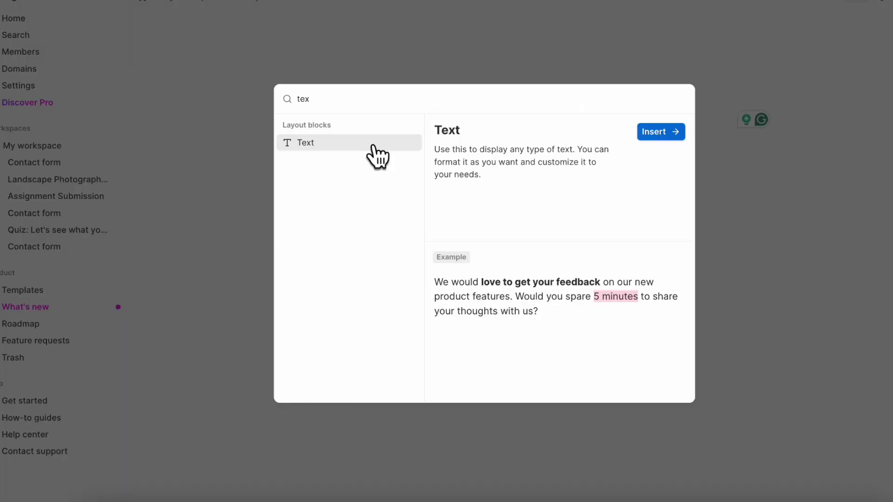
pyautogui.click(378, 155)
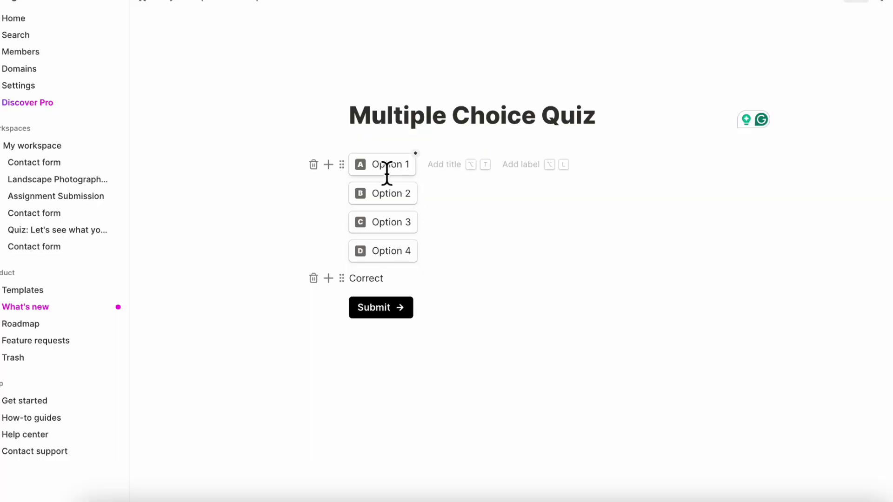
pyautogui.click(342, 279)
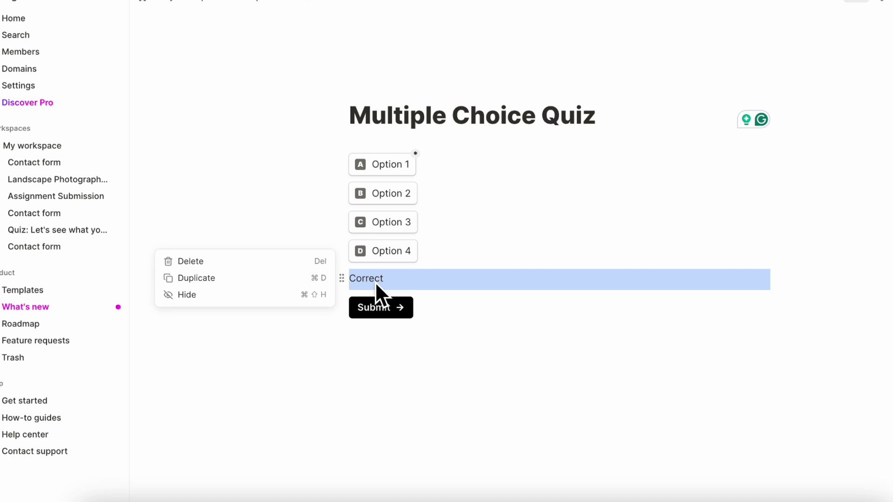
pyautogui.click(278, 300)
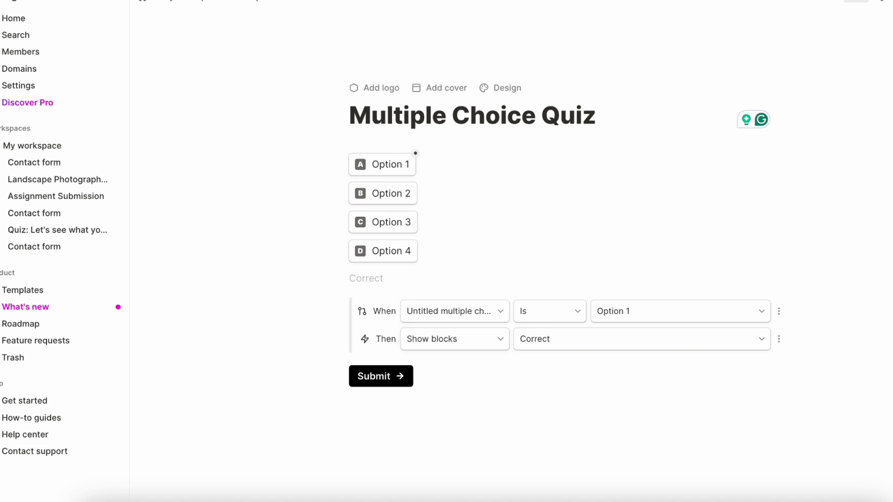
# Preview the quiz, choosing Option 1 to test the Correct message, then return to editing.
pyautogui.click(856, 2)
pyautogui.click(321, 142)
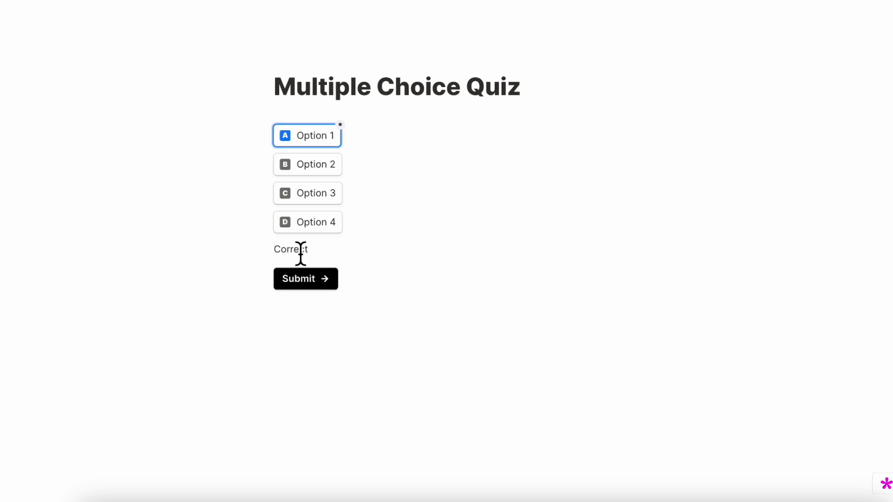
pyautogui.click(860, 4)
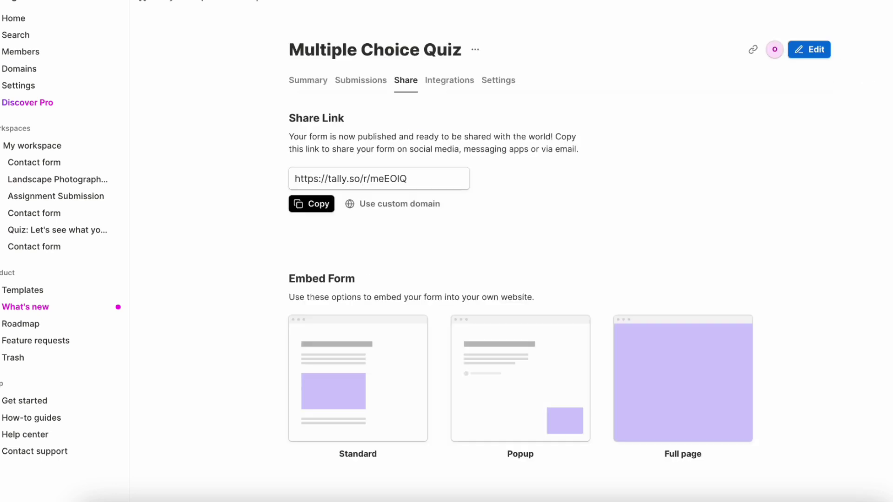
# Copy the Tally quiz link and embed it below Notion's Quiz 2 (Tally Version) heading.
pyautogui.click(753, 49)
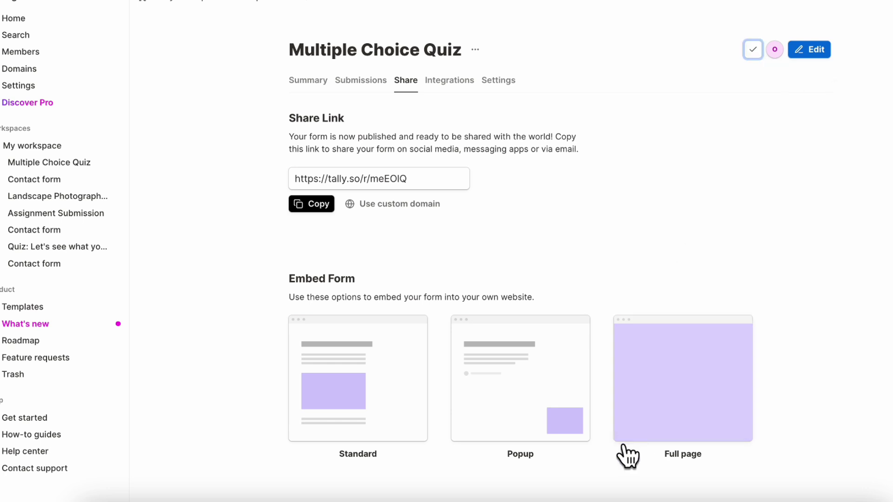
pyautogui.click(619, 496)
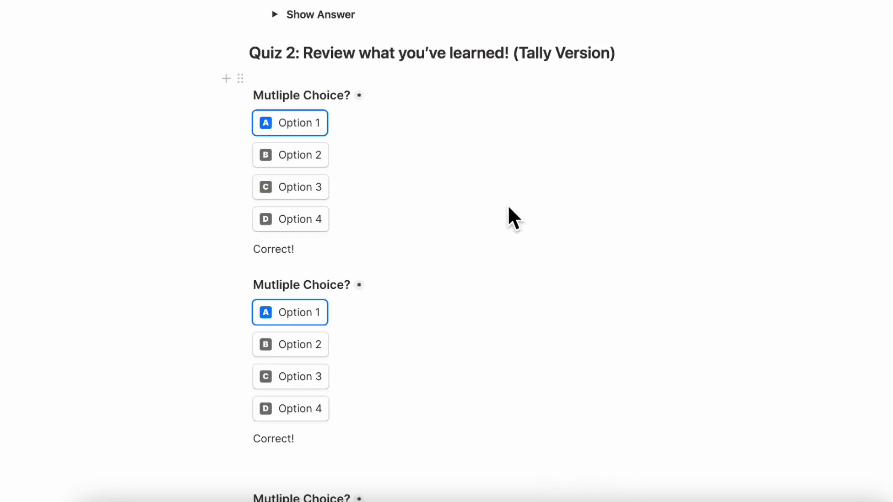
pyautogui.click(624, 65)
pyautogui.press('Return')
pyautogui.write('https://tally.so/r/meEOlQ')
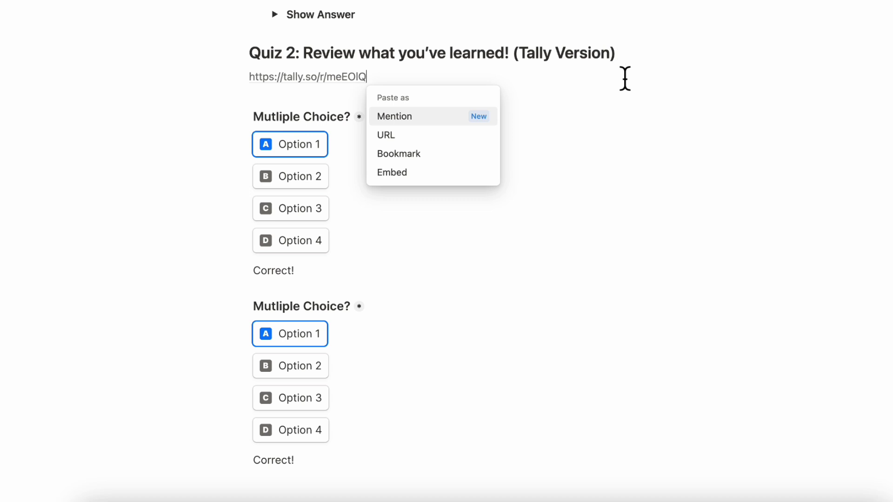
pyautogui.click(437, 175)
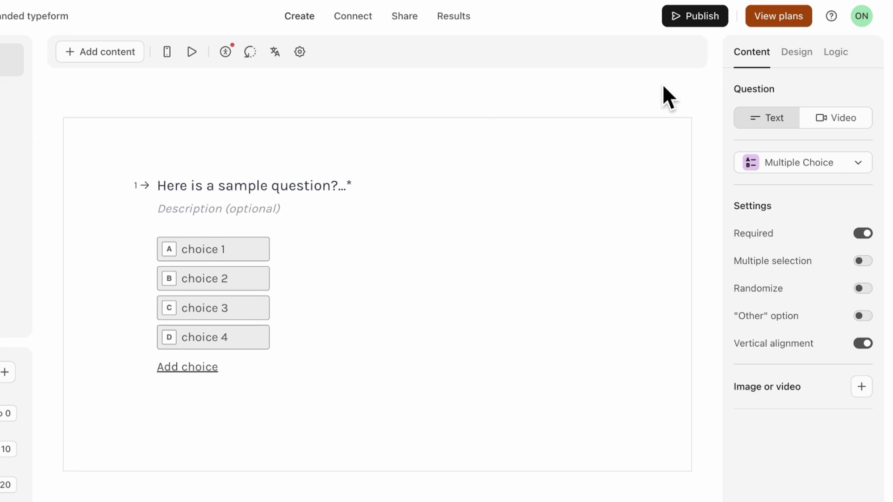
# Pan around the quiz's Logic map to inspect question 1, question 2 and their branches.
pyautogui.click(839, 53)
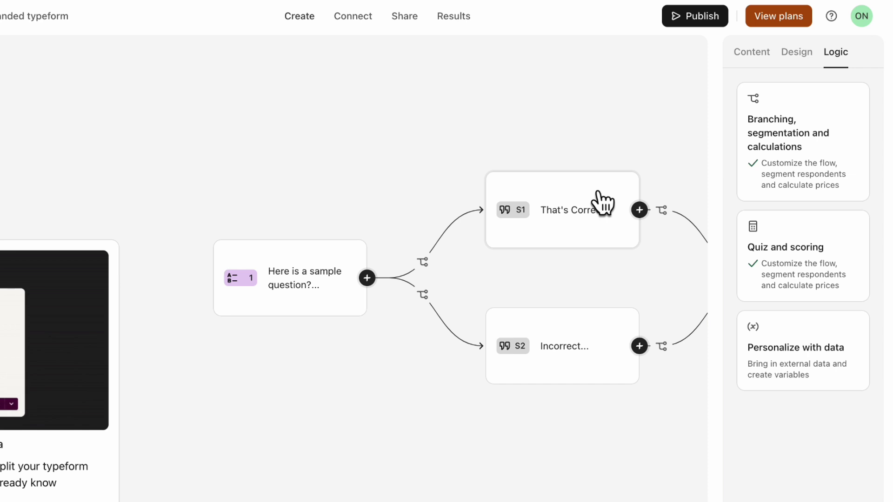
pyautogui.hscroll(2, 279, 353)
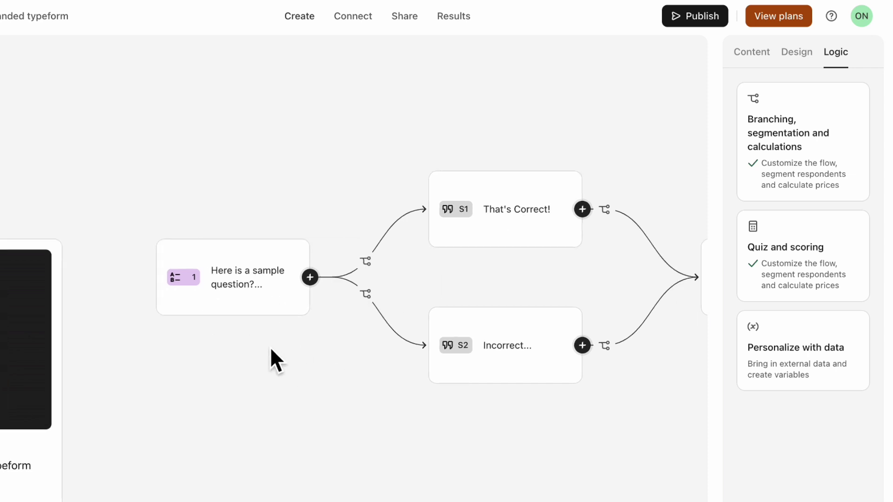
pyautogui.hscroll(4, 270, 347)
pyautogui.scroll(-2, 269, 346)
pyautogui.moveTo(487, 227); pyautogui.dragTo(275, 186)
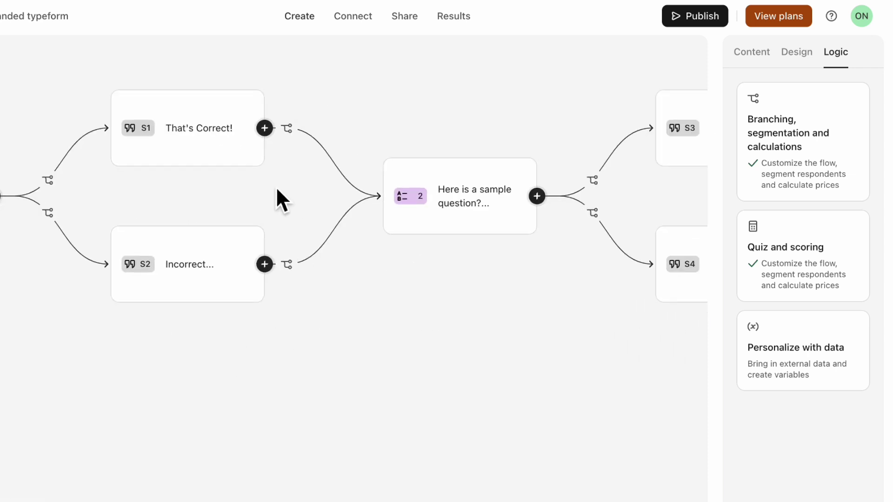
pyautogui.hscroll(5, 465, 281)
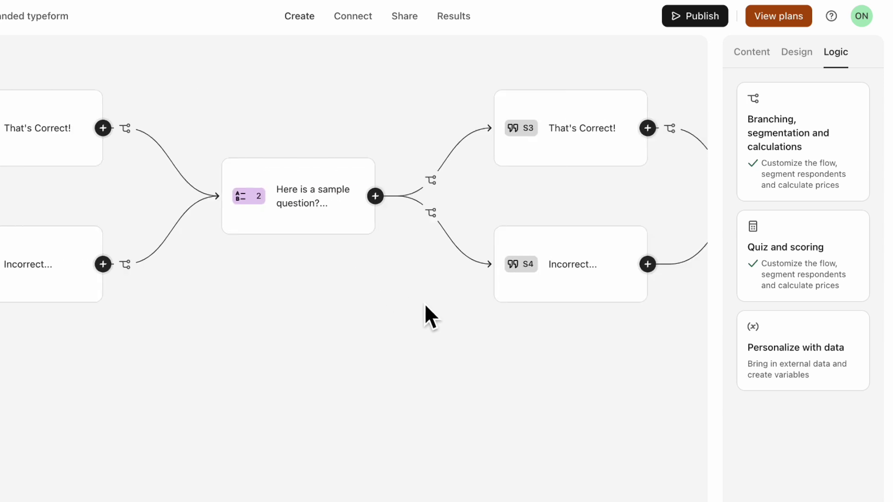
pyautogui.hscroll(10, 425, 305)
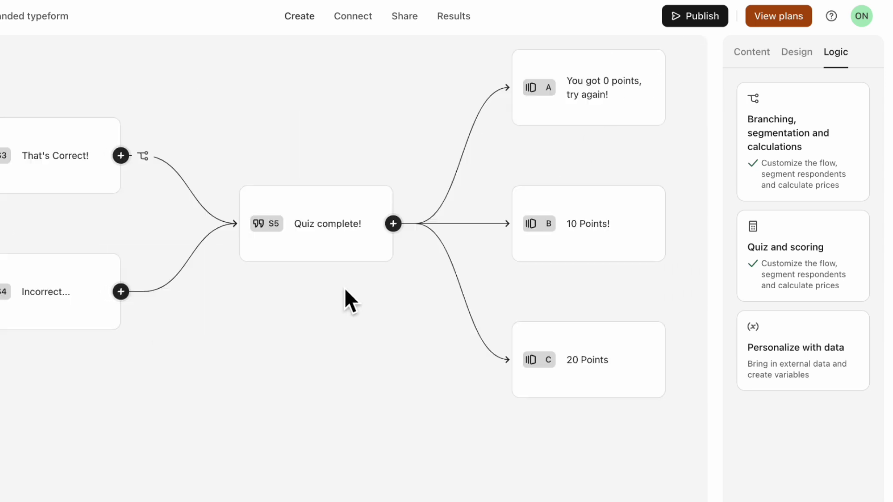
pyautogui.hscroll(3, 345, 290)
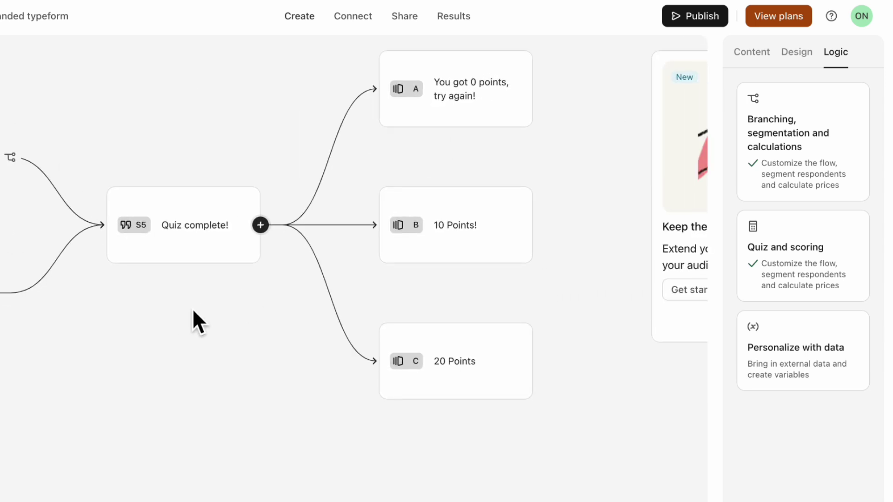
pyautogui.hscroll(-8, 193, 311)
pyautogui.moveTo(149, 250); pyautogui.dragTo(429, 224)
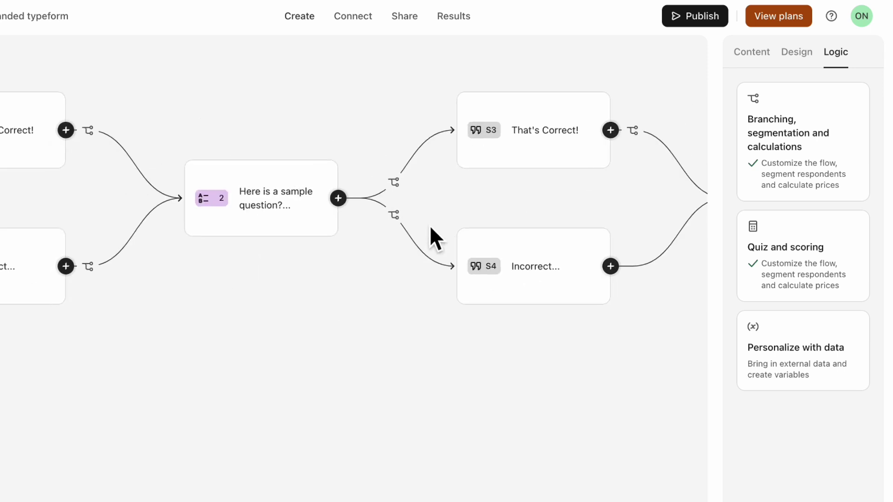
pyautogui.moveTo(194, 269); pyautogui.dragTo(425, 249)
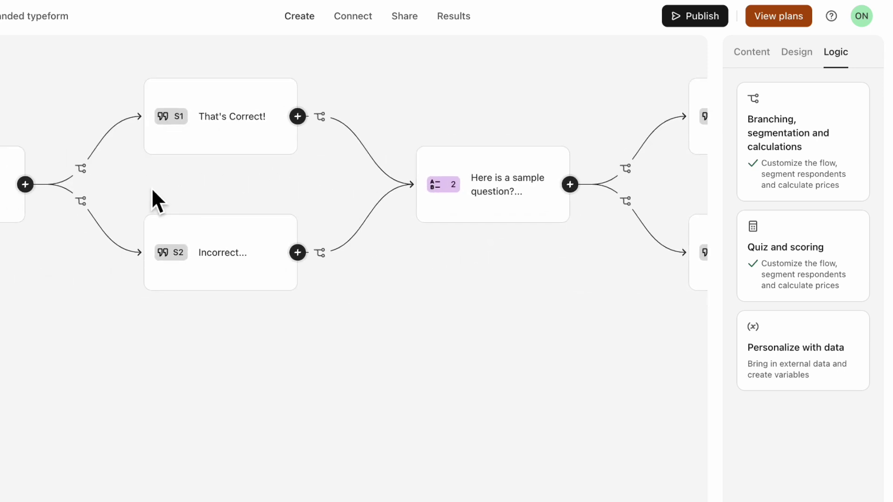
pyautogui.moveTo(152, 188); pyautogui.dragTo(305, 247)
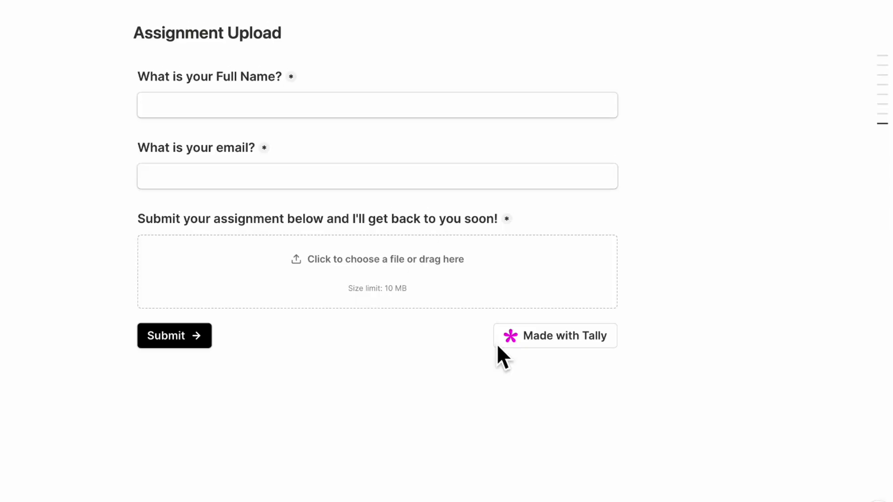
# Scroll down to the embedded Assignment Upload form, then back up to the course home page.
pyautogui.scroll(-1, 497, 344)
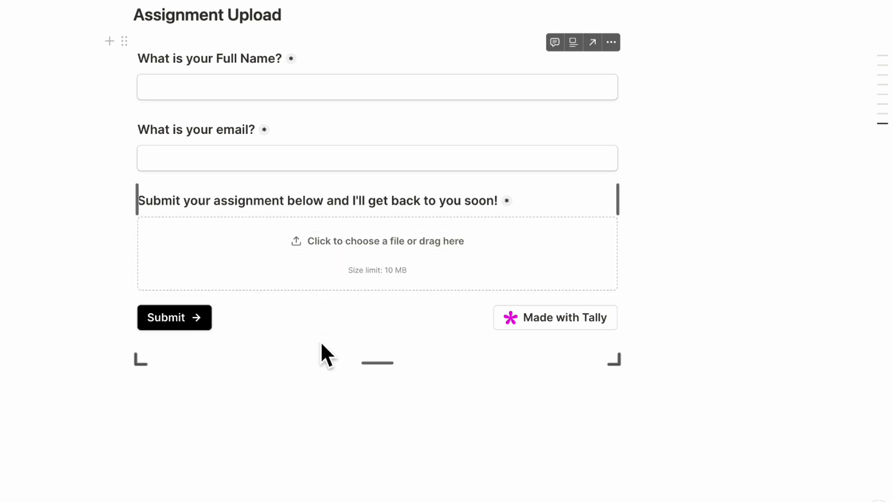
pyautogui.scroll(5, 322, 345)
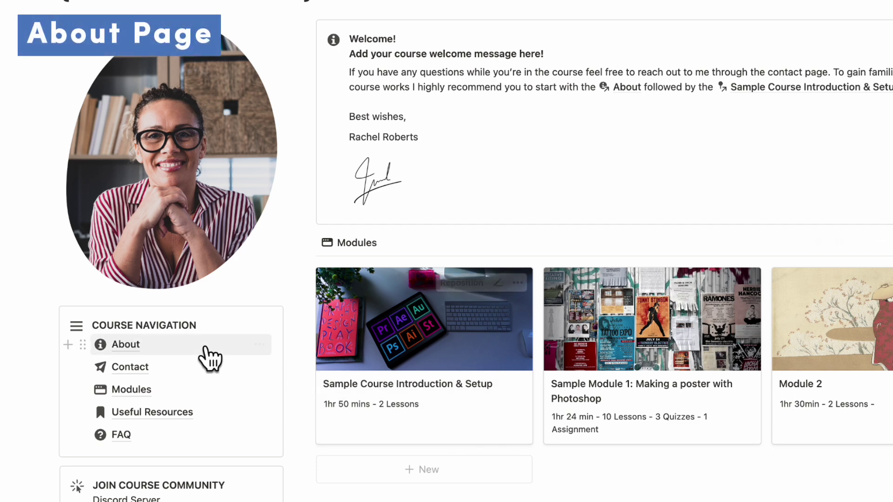
pyautogui.click(140, 347)
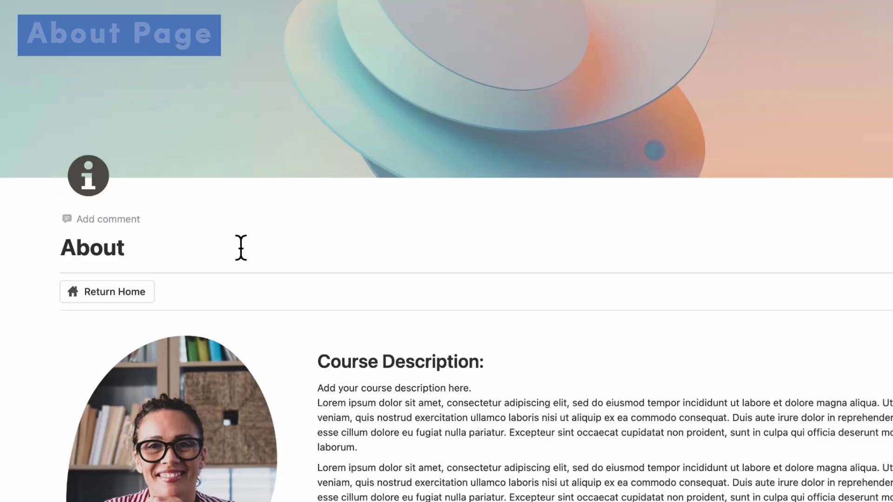
pyautogui.scroll(-3, 241, 247)
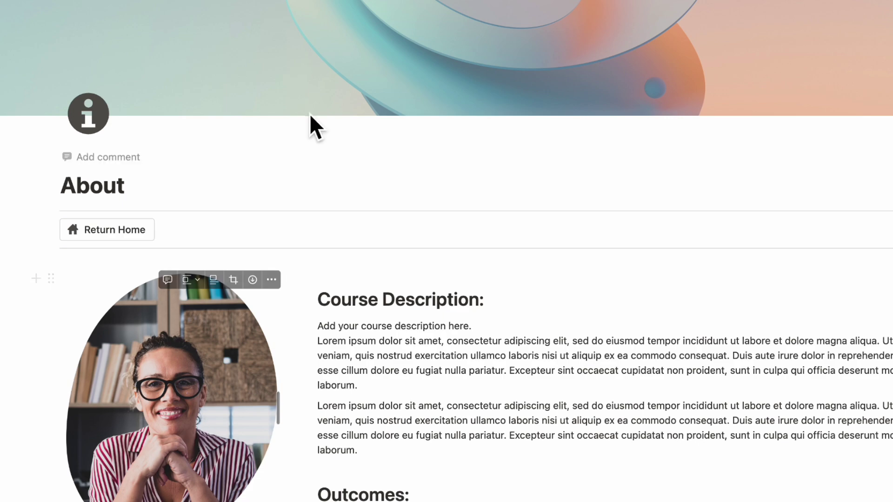
pyautogui.scroll(-8, 255, 186)
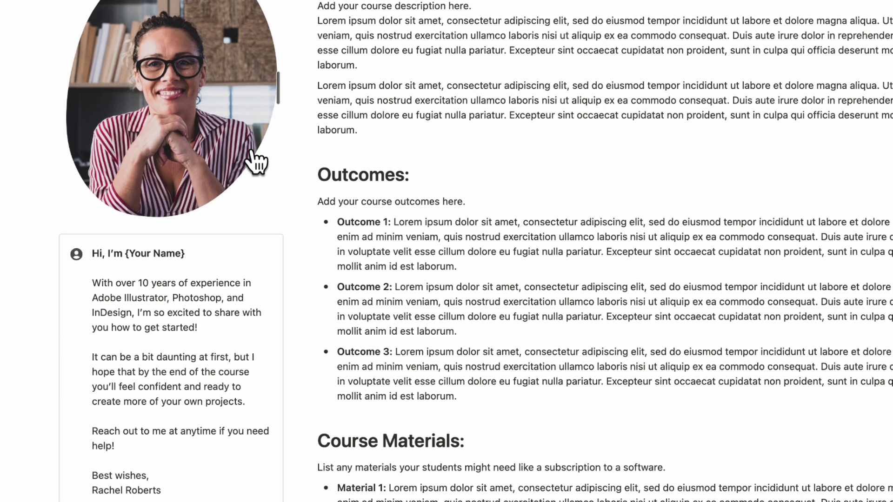
pyautogui.scroll(2, 255, 219)
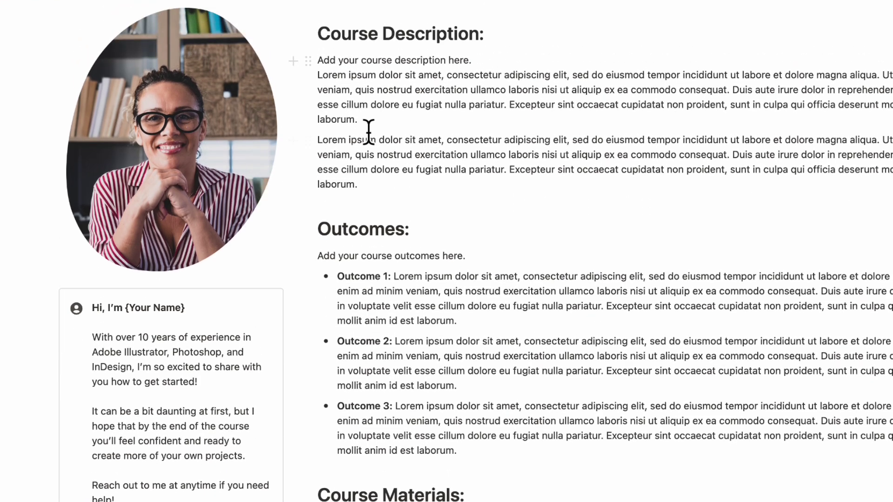
pyautogui.scroll(-6, 413, 366)
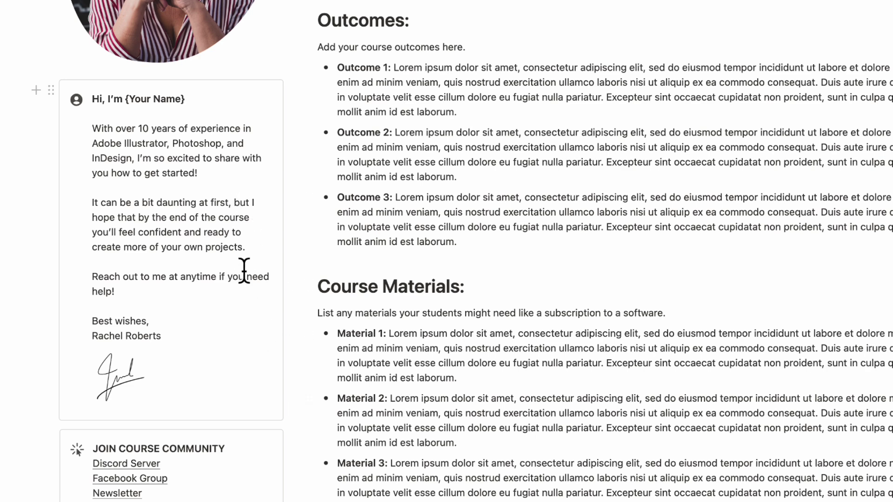
pyautogui.scroll(7, 244, 271)
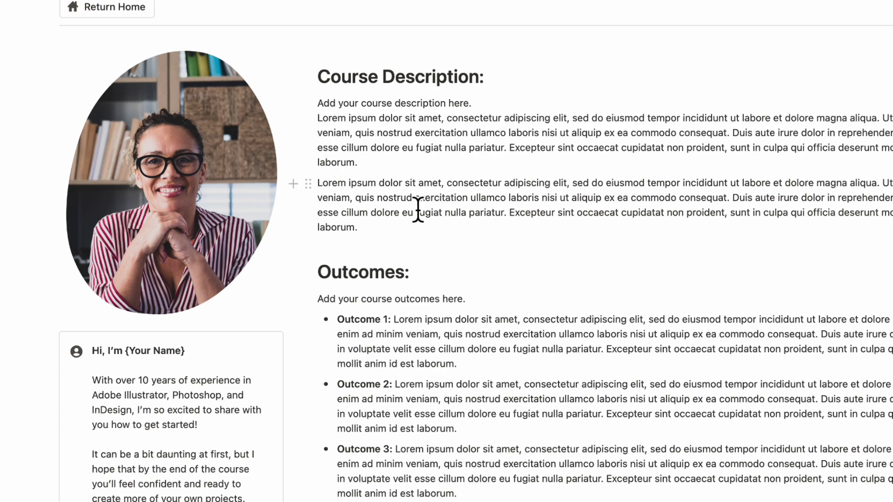
pyautogui.scroll(-6, 418, 212)
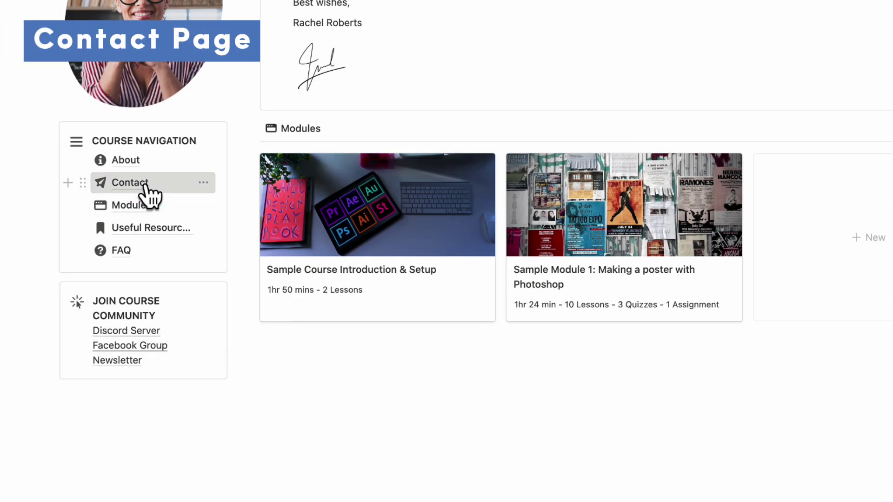
# Open the Contact page from Course Navigation and scroll to its empty embed block.
pyautogui.click(130, 183)
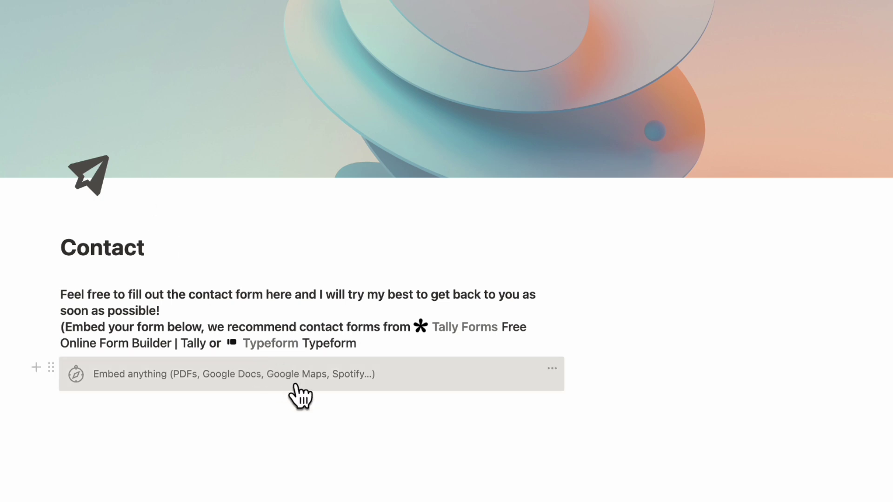
pyautogui.scroll(-1, 295, 385)
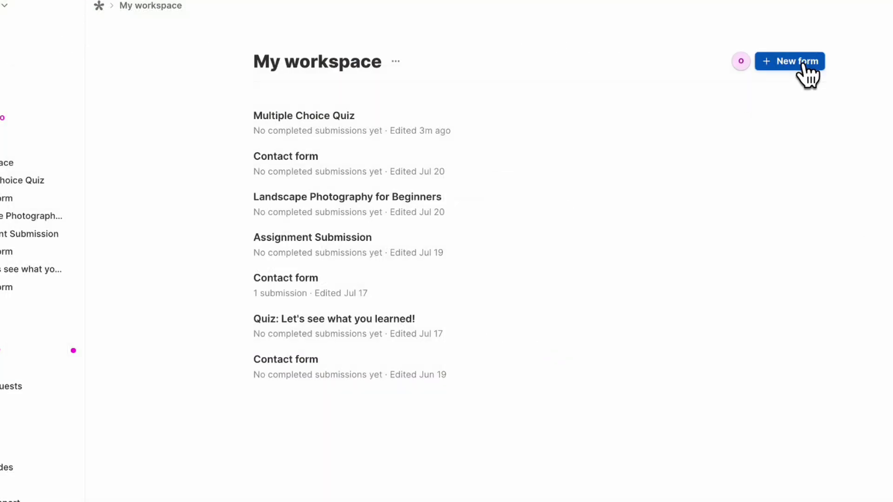
# Build a new Tally form from the Contact form template, publish it and copy its link.
pyautogui.click(805, 68)
pyautogui.click(280, 207)
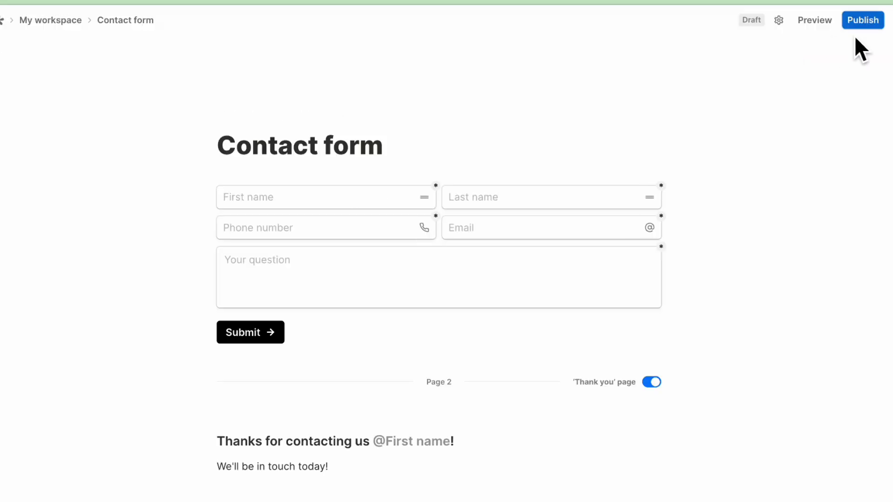
pyautogui.click(863, 20)
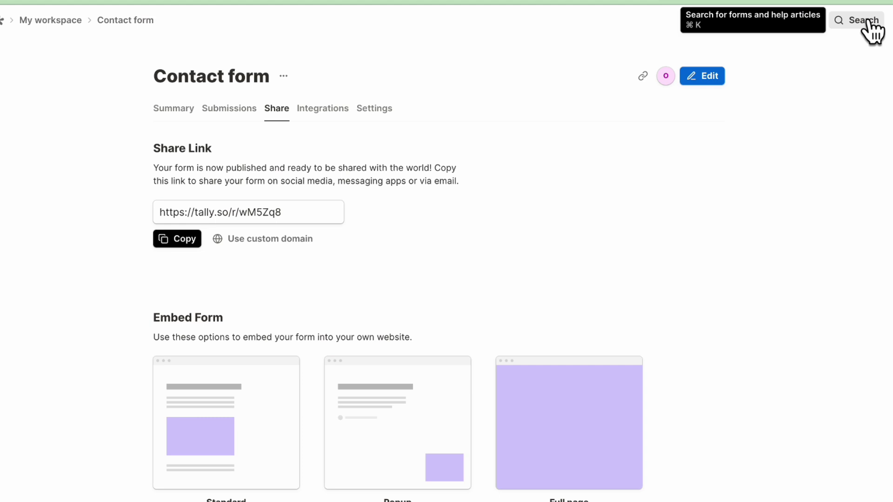
pyautogui.click(643, 76)
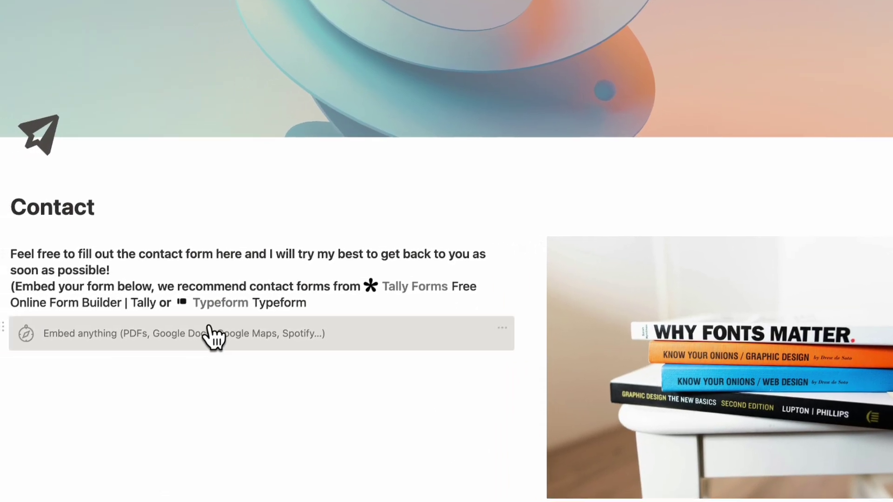
# Paste the Tally contact form link into the Contact page's embed block and embed it.
pyautogui.click(225, 335)
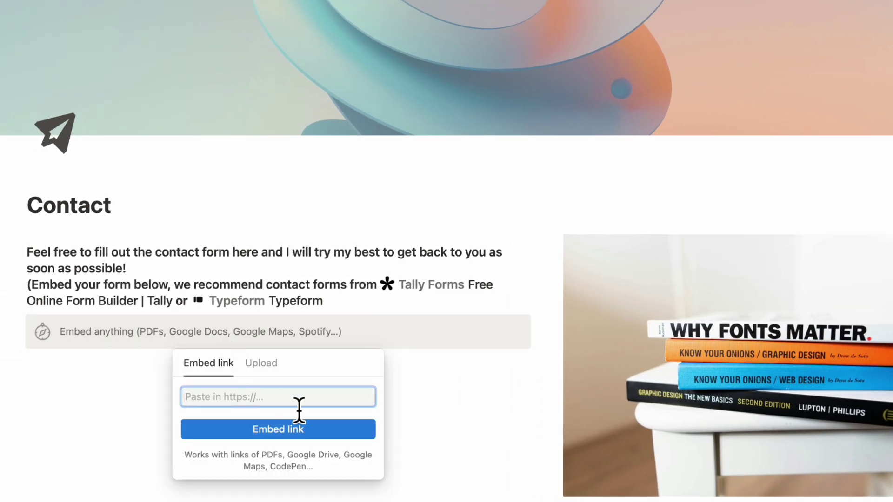
pyautogui.write('https://tally.so/r/wMSZqB')
pyautogui.click(304, 430)
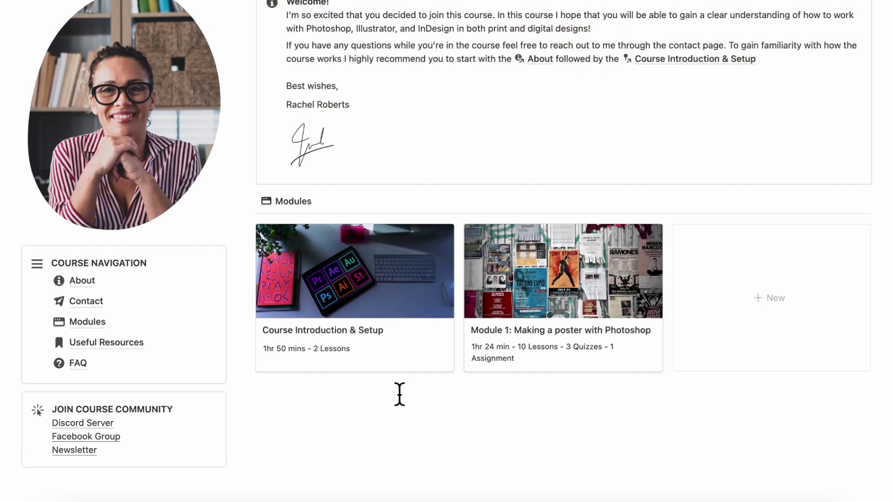
# Go from the Modules page back to the course home page and open Useful Resources.
pyautogui.click(93, 324)
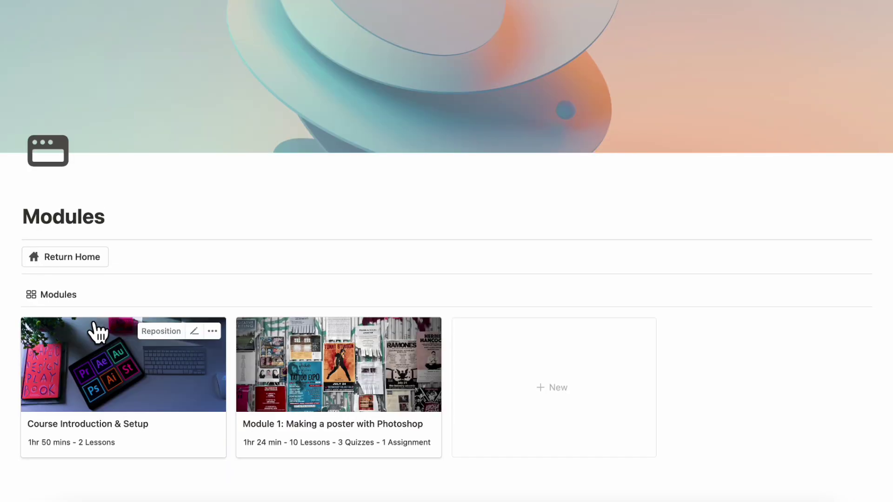
pyautogui.scroll(-1, 97, 333)
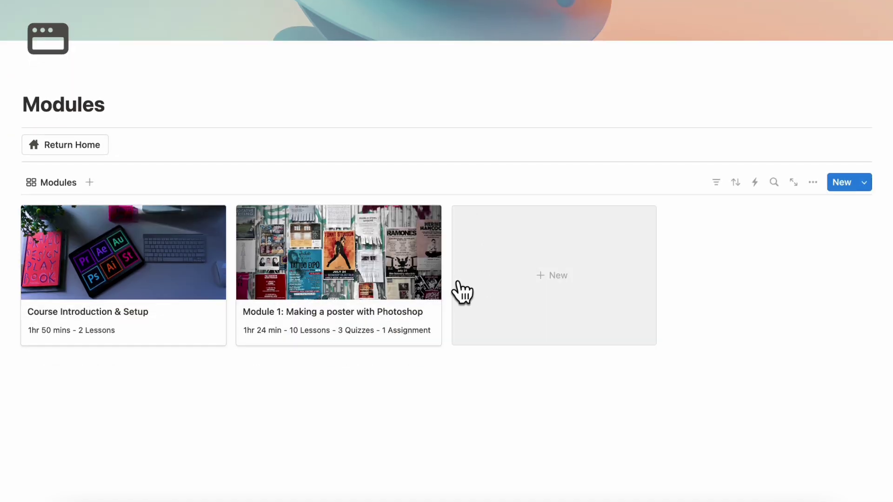
pyautogui.click(74, 144)
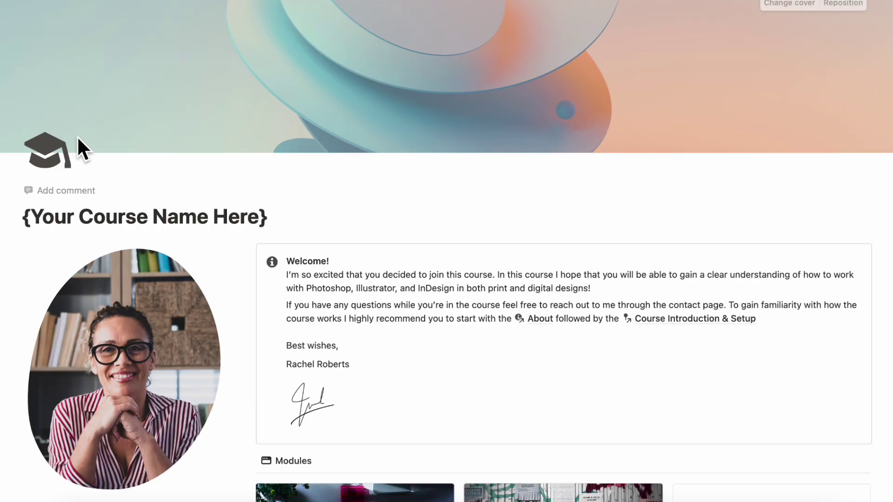
pyautogui.scroll(-5, 77, 136)
pyautogui.scroll(-4, 76, 136)
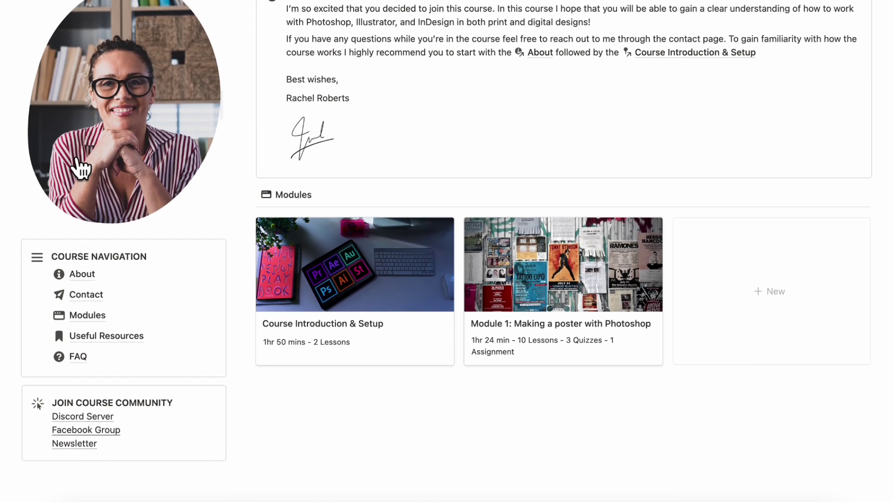
pyautogui.click(126, 342)
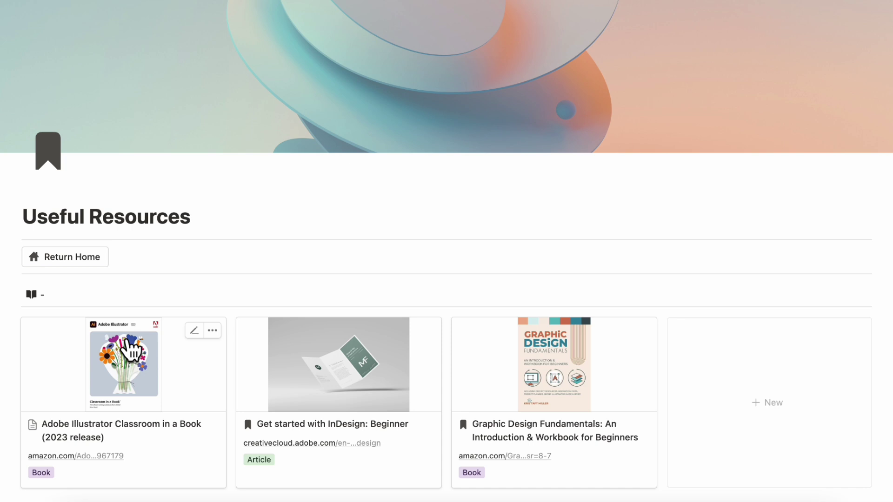
# Add a 'New Book' resource with a cover image and the New Resource template.
pyautogui.click(733, 362)
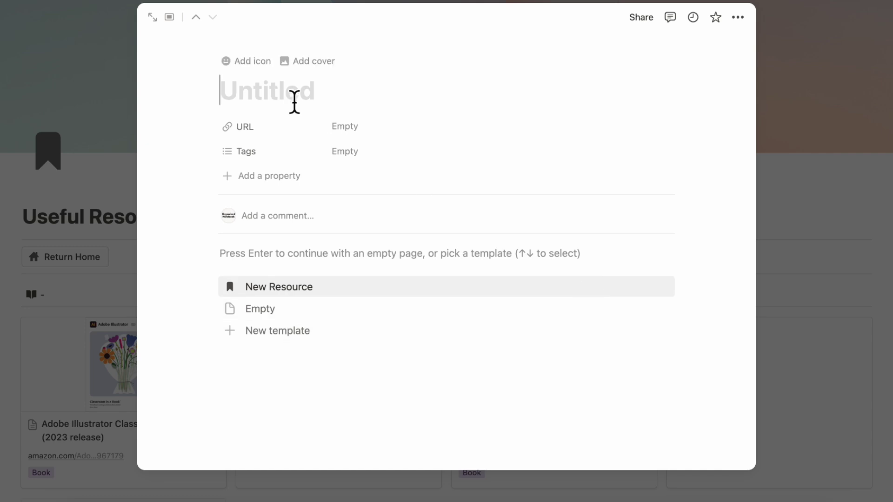
pyautogui.write('New B')
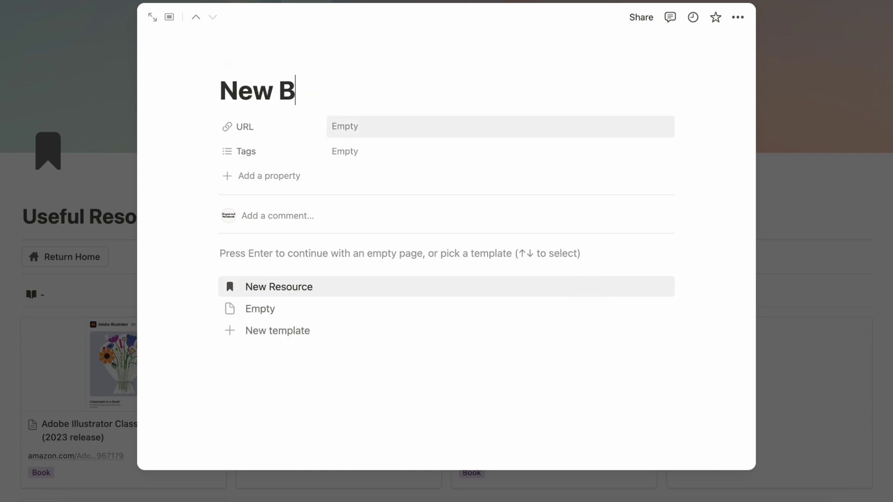
pyautogui.write('ook')
pyautogui.click(307, 65)
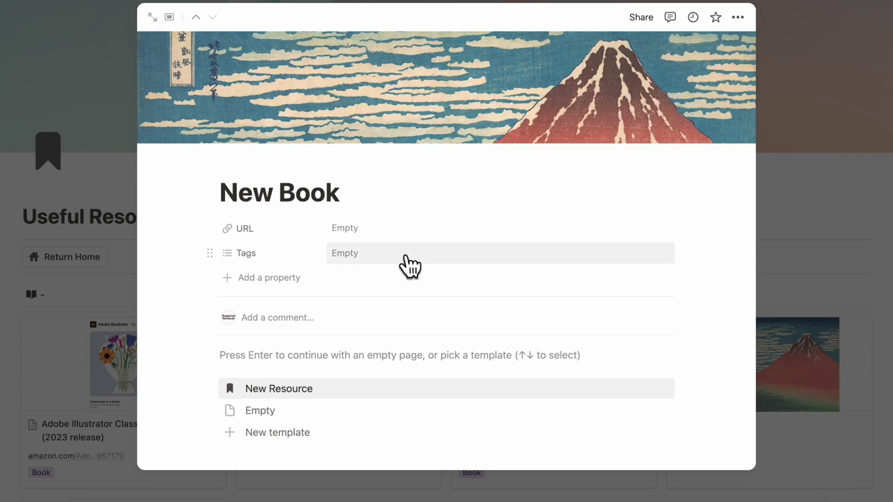
pyautogui.click(409, 267)
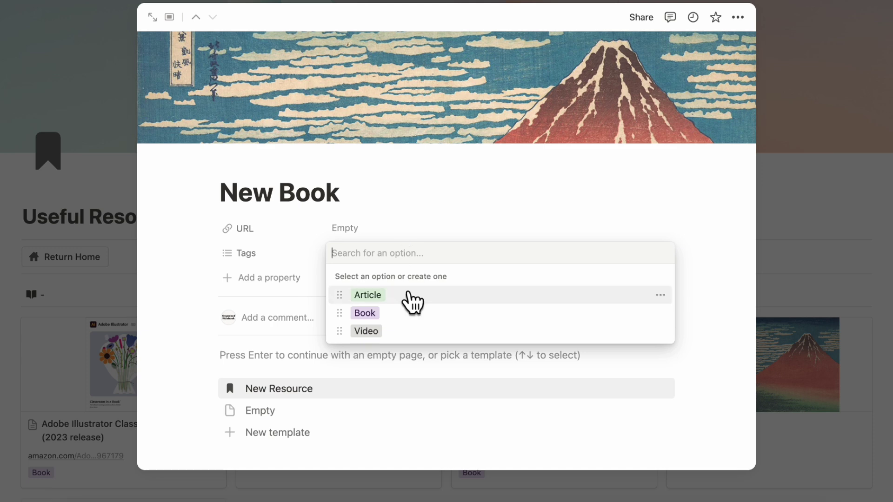
pyautogui.click(351, 390)
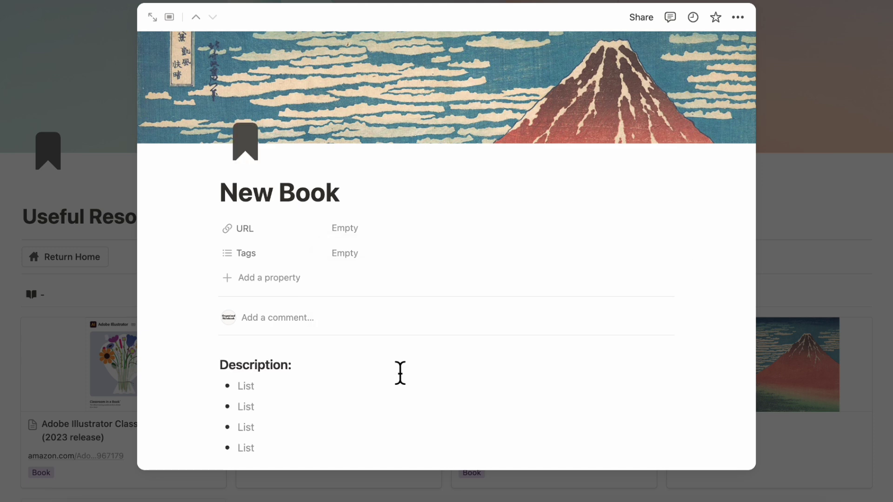
# Close the New Book page and go back to the course home page.
pyautogui.click(803, 219)
pyautogui.click(70, 258)
pyautogui.scroll(-6, 114, 302)
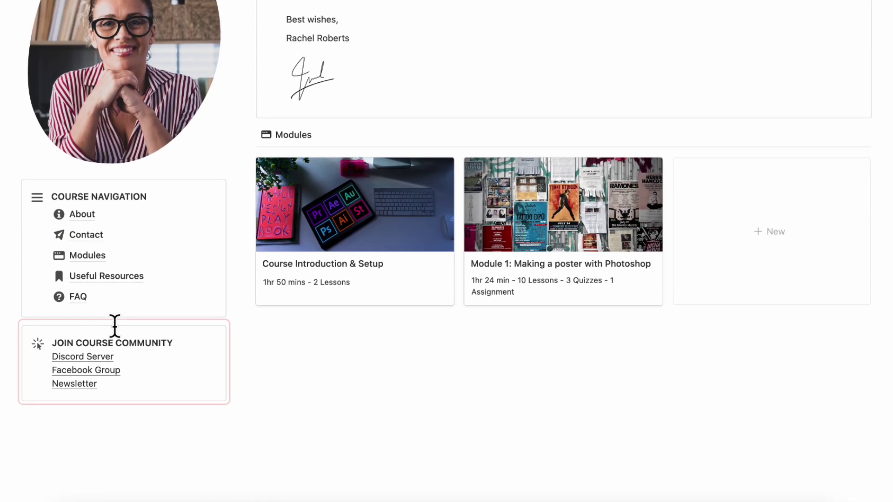
# Open the FAQ page and rename the first question heading to 'Type your question'.
pyautogui.click(83, 300)
pyautogui.scroll(-4, 86, 310)
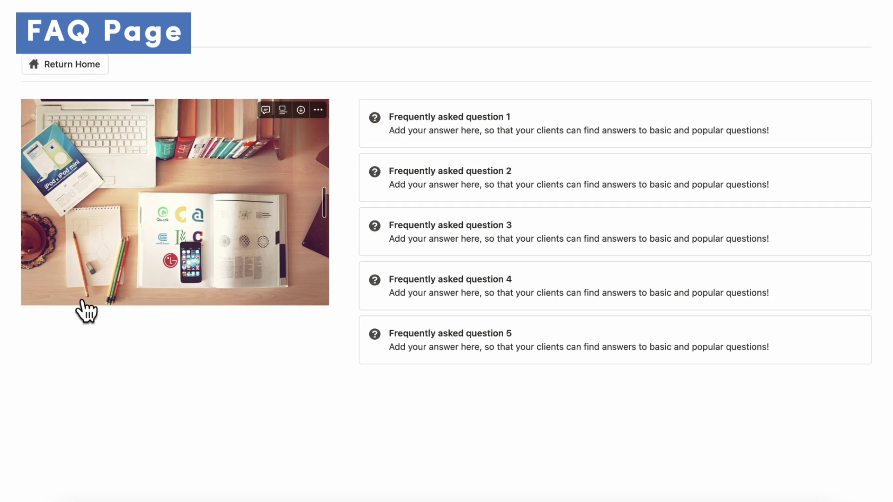
pyautogui.scroll(2, 86, 310)
pyautogui.scroll(1, 86, 310)
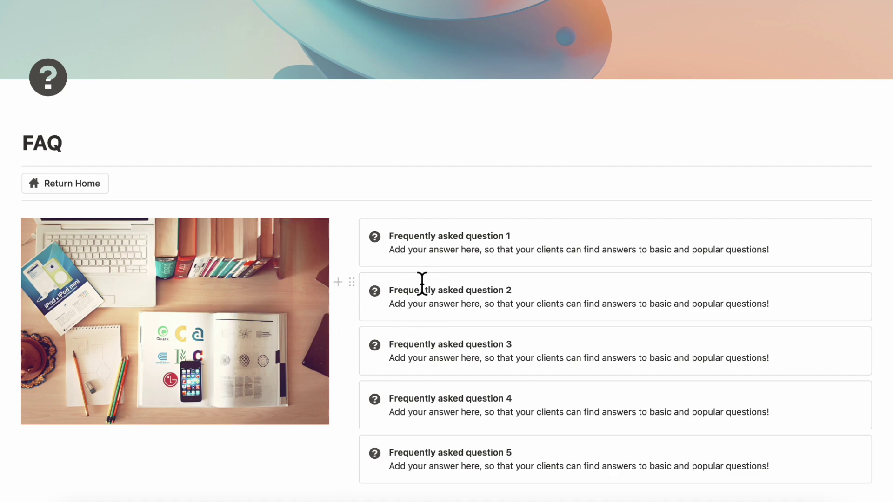
pyautogui.moveTo(391, 244); pyautogui.dragTo(513, 246)
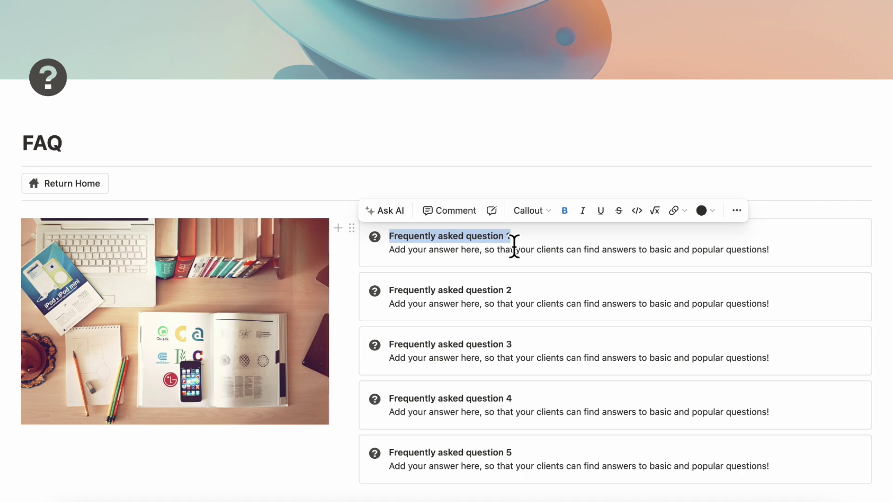
pyautogui.write('Type yo')
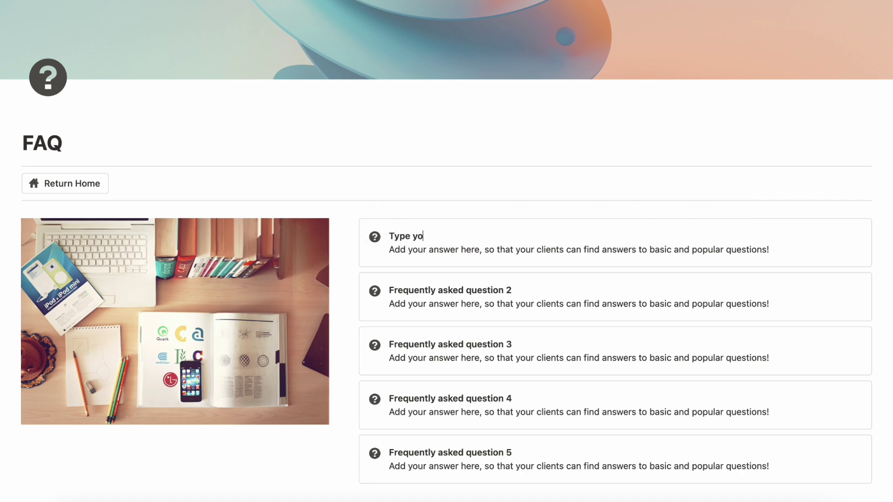
pyautogui.write('ur question')
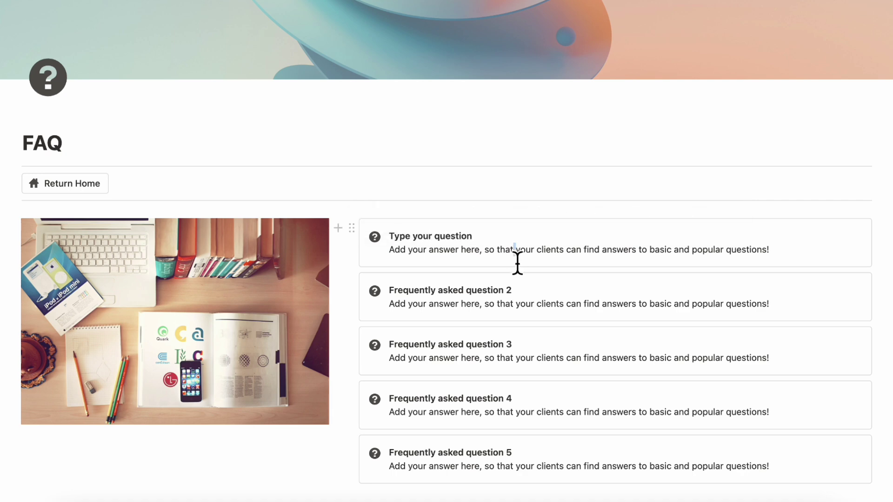
# Replace the first FAQ answer with 'type your answer' and return to the course home page.
pyautogui.tripleClick(517, 251)
pyautogui.write('type yo')
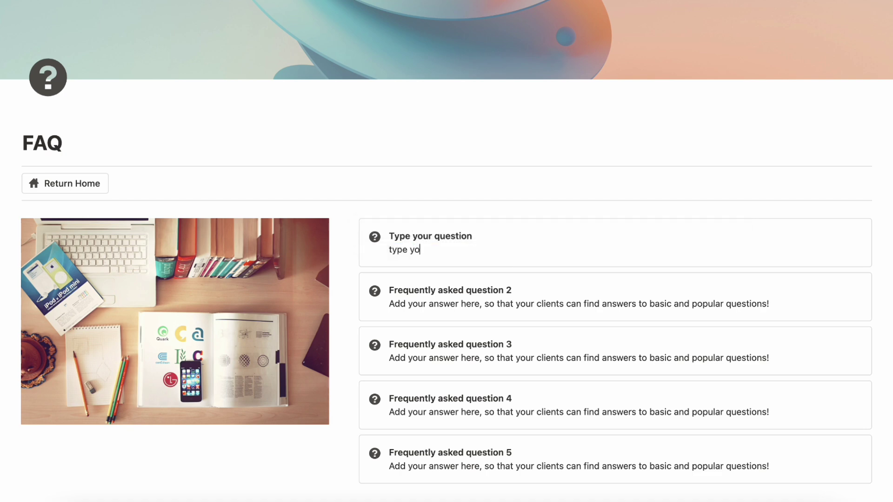
pyautogui.write('ur answer')
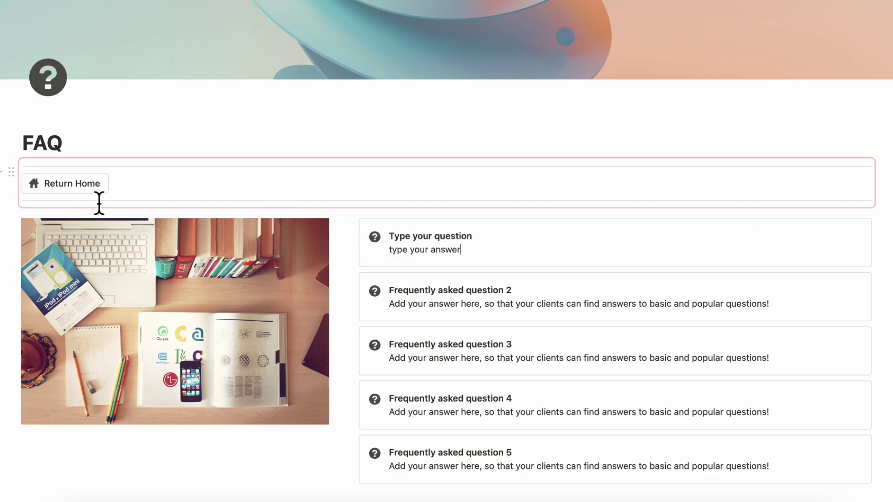
pyautogui.click(72, 184)
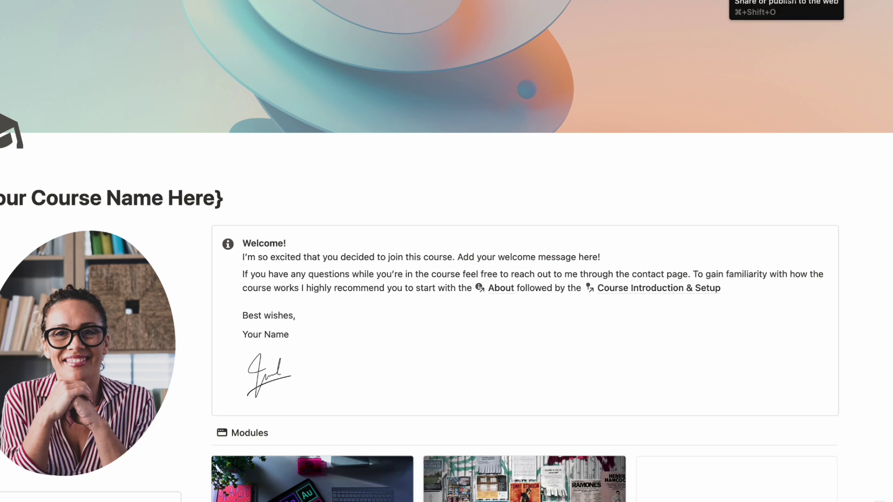
# Publish the course page to the web and review the new custom domain options without adding one.
pyautogui.click(625, 8)
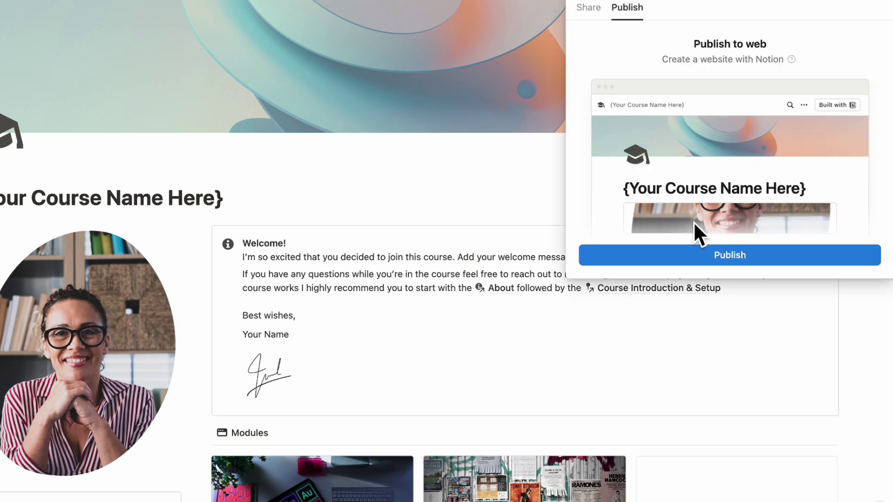
pyautogui.click(683, 256)
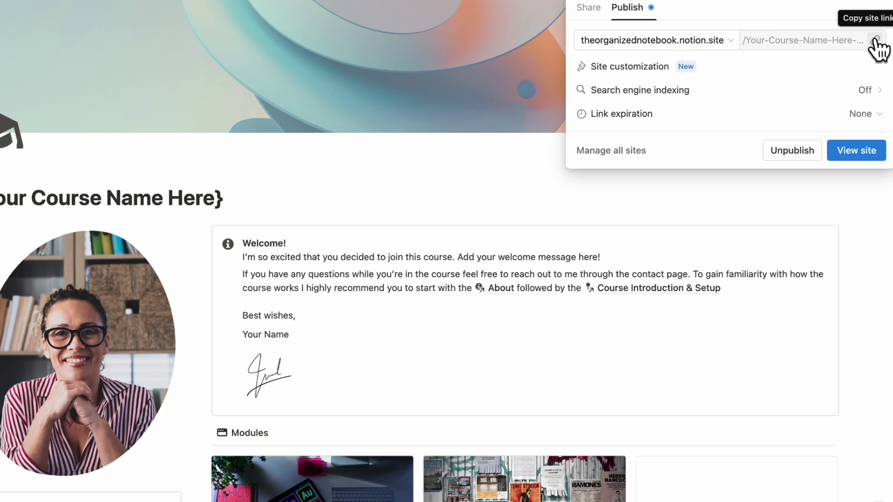
pyautogui.click(729, 45)
pyautogui.click(678, 99)
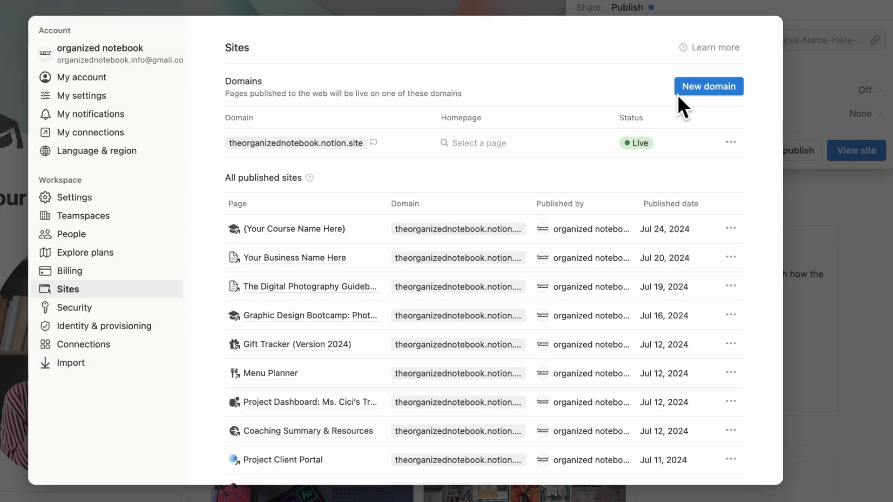
pyautogui.click(705, 91)
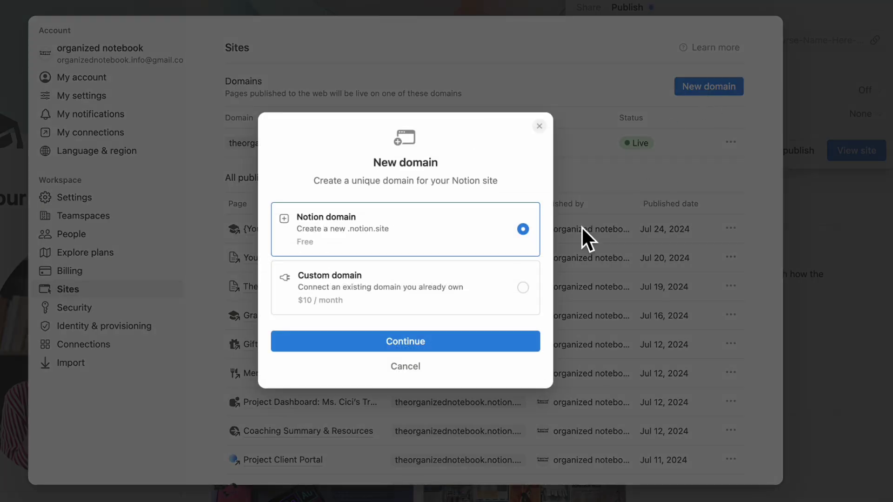
pyautogui.click(395, 297)
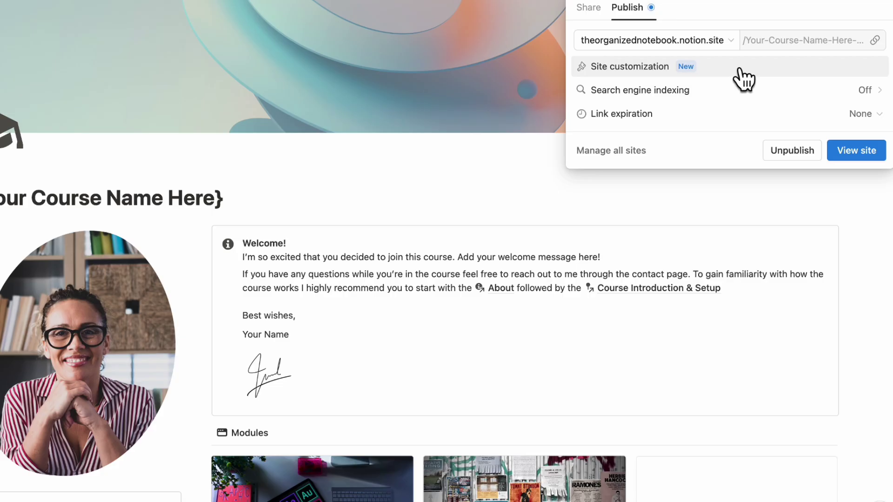
# In site customization, preview the System and Dark themes and keep the Light theme.
pyautogui.click(744, 67)
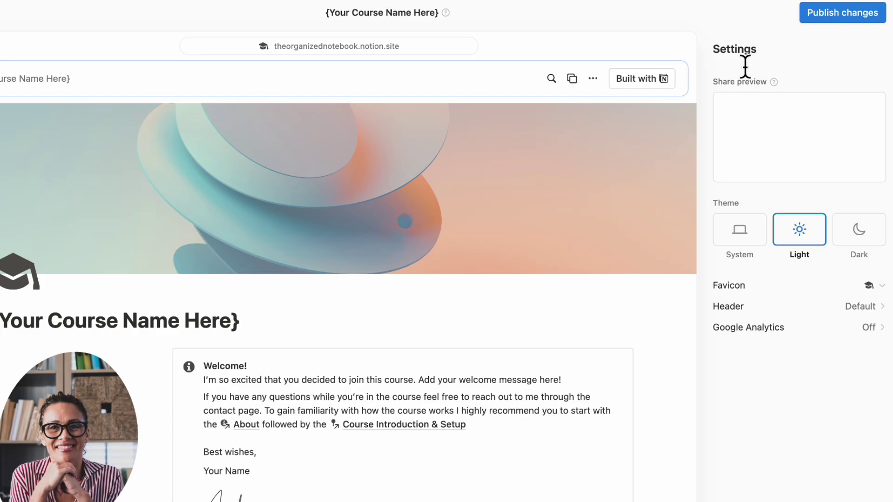
pyautogui.click(757, 239)
pyautogui.click(793, 239)
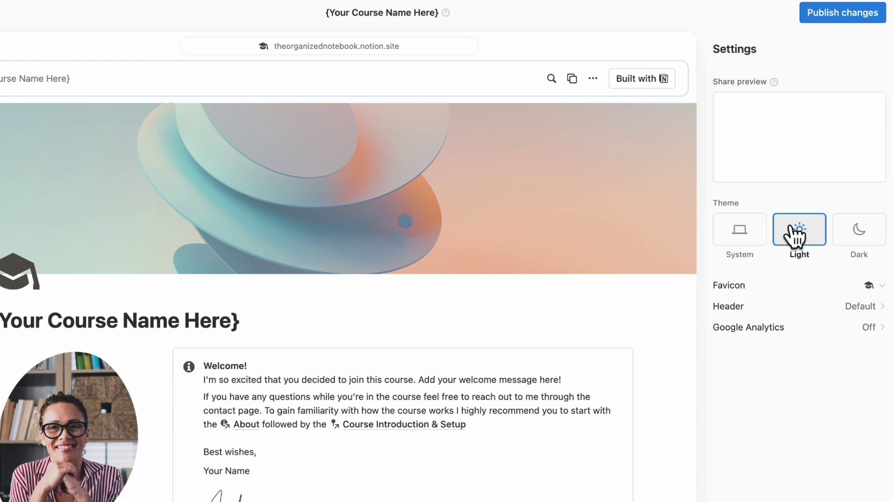
pyautogui.click(854, 233)
pyautogui.click(807, 235)
# Check the favicon choices, then show the Header settings with Breadcrumbs left on.
pyautogui.moveTo(817, 176)
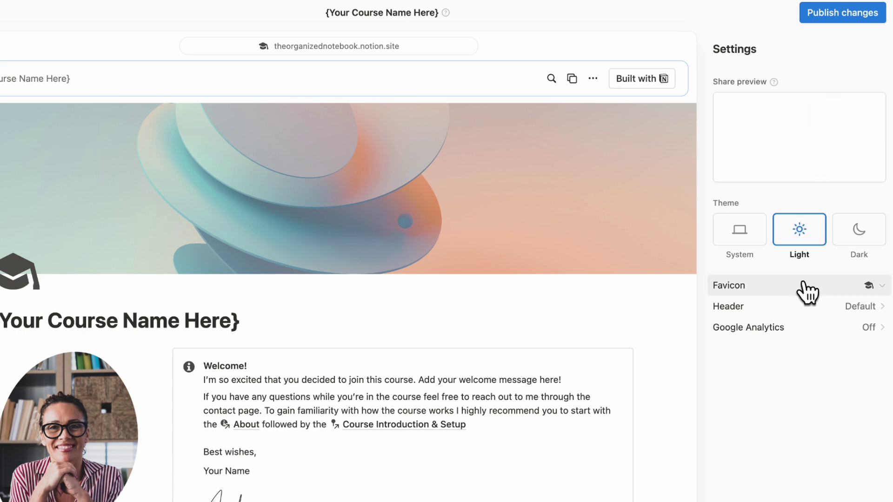
pyautogui.click(876, 286)
pyautogui.click(863, 291)
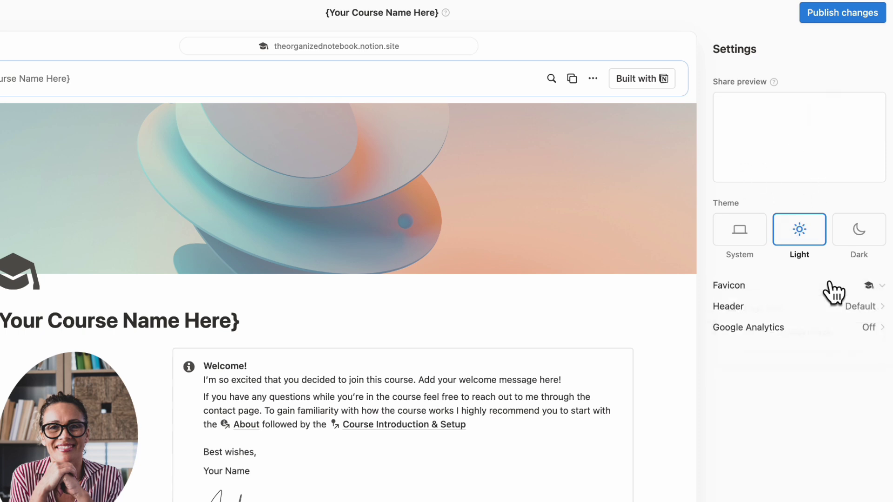
pyautogui.click(876, 306)
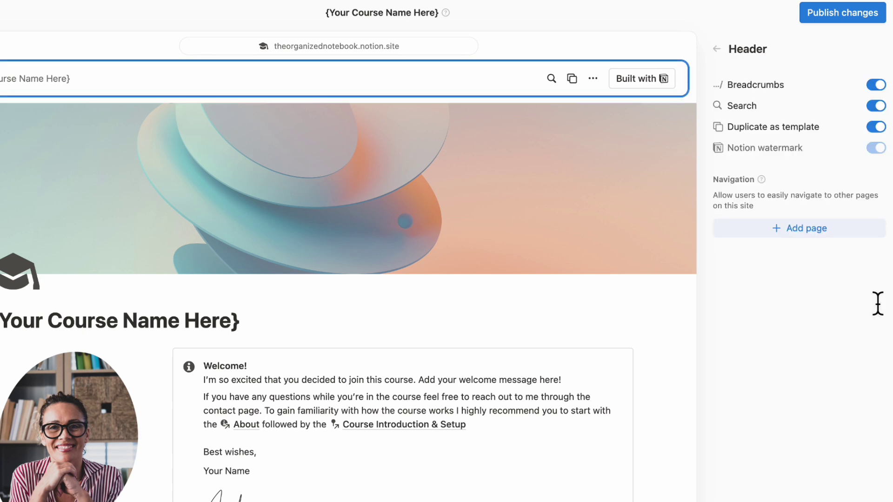
pyautogui.click(877, 86)
pyautogui.click(877, 85)
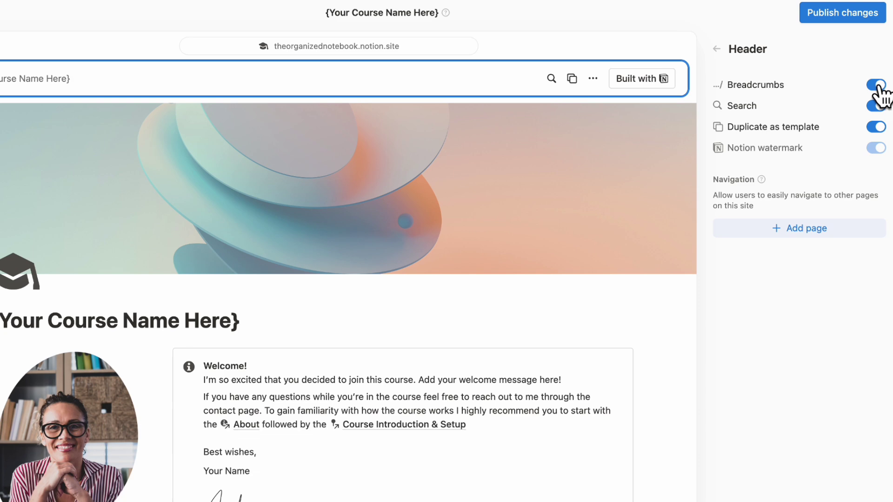
# Turn off Duplicate as template and add FAQ and About to the header navigation.
pyautogui.click(880, 133)
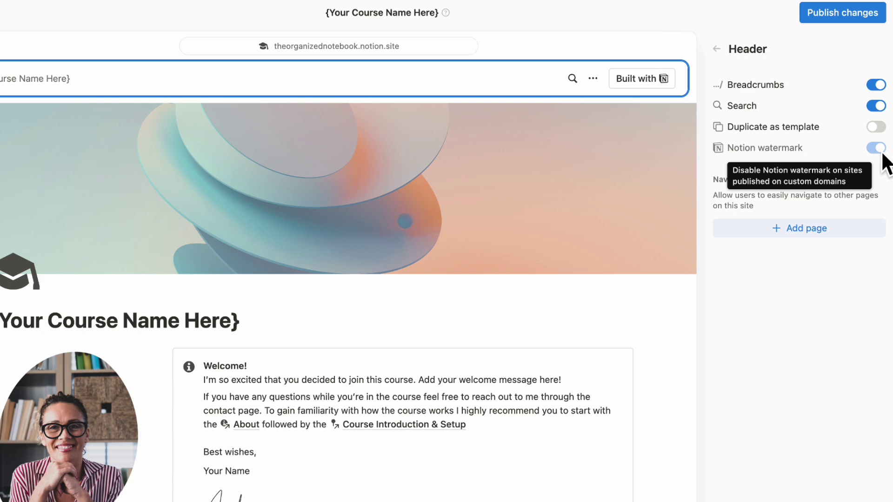
pyautogui.click(826, 230)
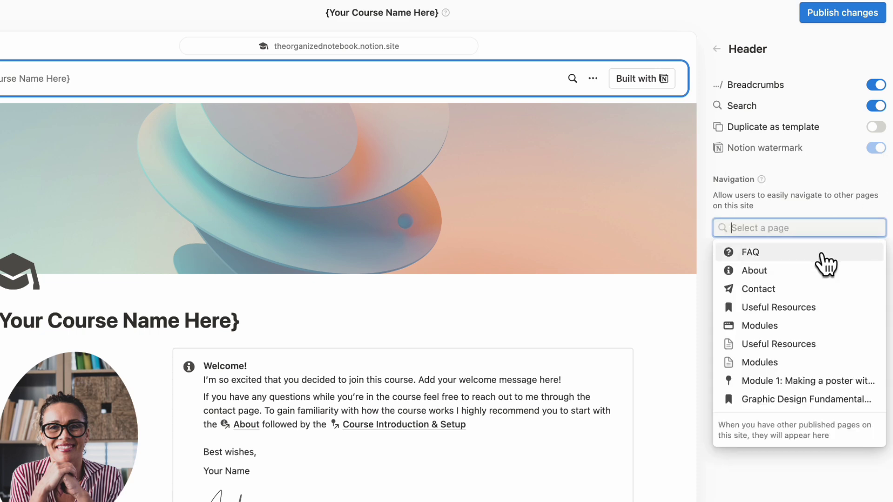
pyautogui.click(822, 254)
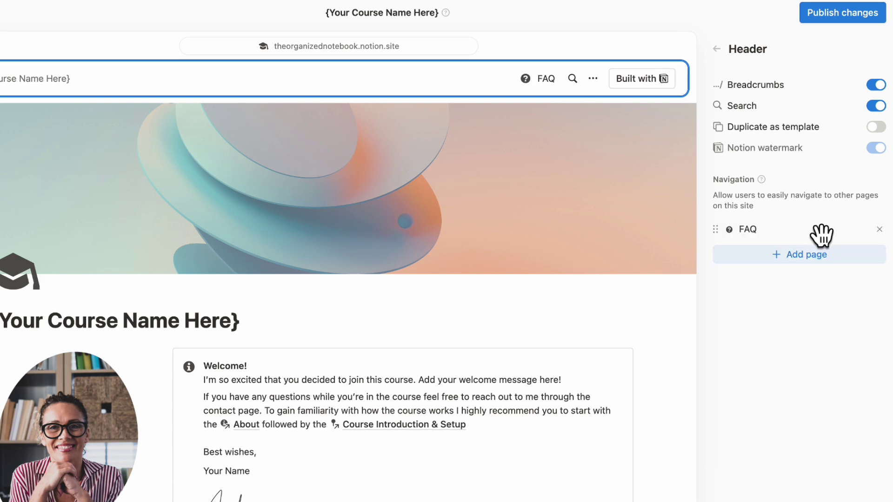
pyautogui.click(830, 254)
pyautogui.click(822, 279)
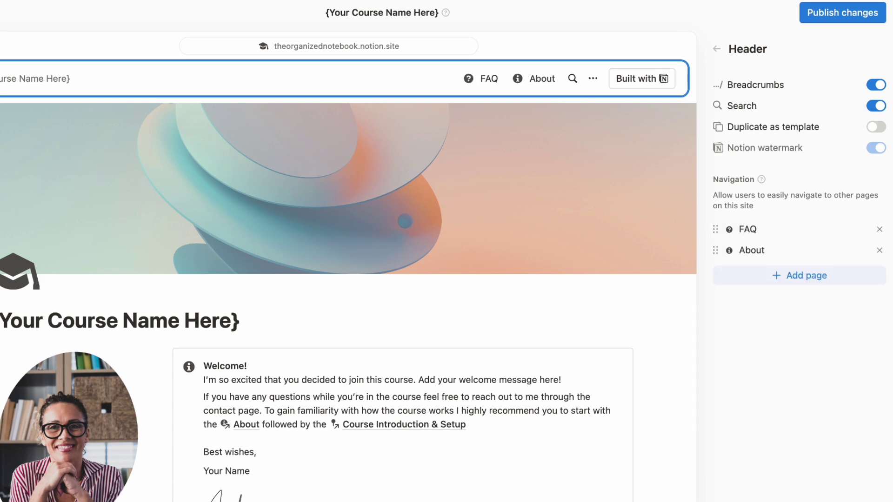
# Add Useful Resources, Contact and Modules to the header, moving Useful Resources to the end.
pyautogui.click(818, 273)
pyautogui.click(805, 315)
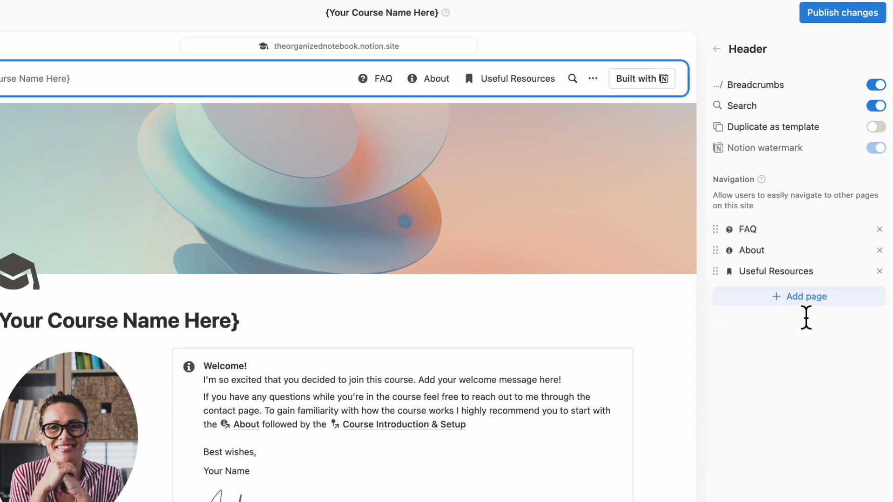
pyautogui.click(807, 299)
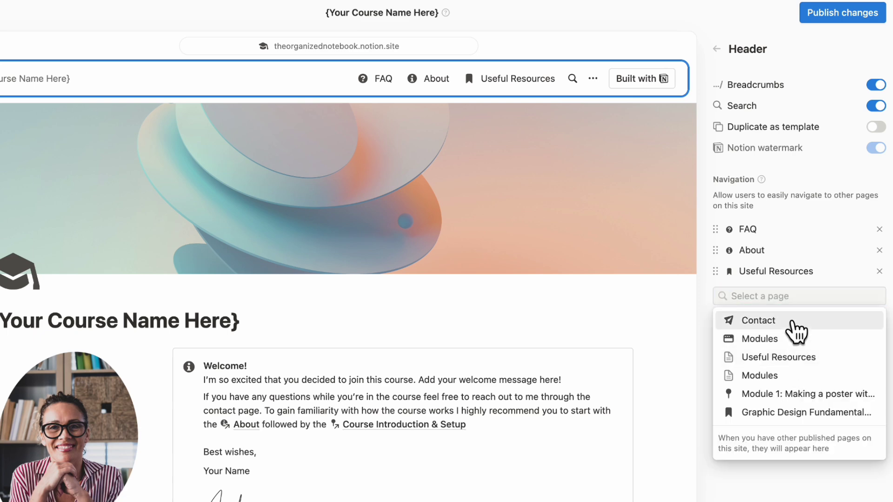
pyautogui.click(790, 320)
pyautogui.click(790, 319)
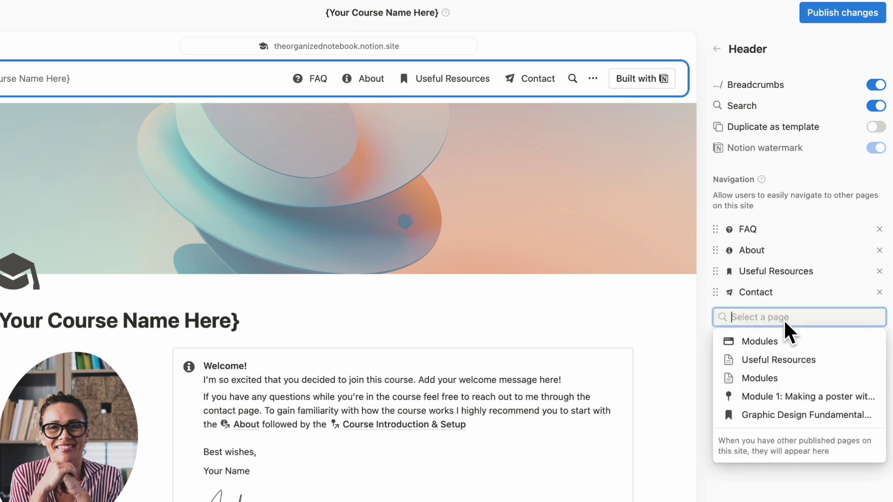
pyautogui.click(797, 344)
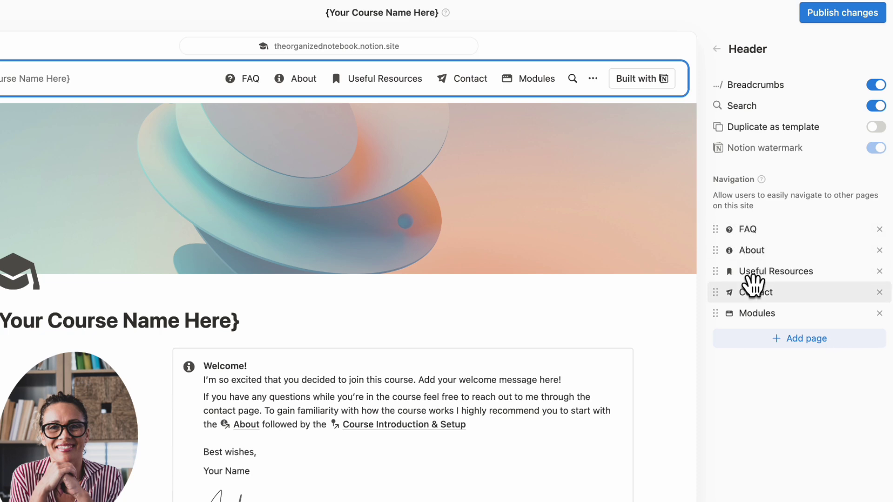
pyautogui.moveTo(716, 271); pyautogui.dragTo(725, 320)
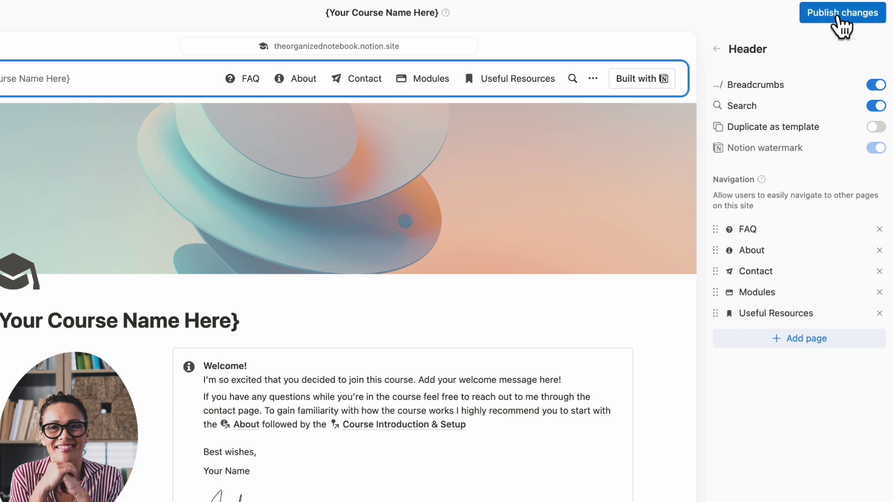
# Publish the header changes to the live site and reopen its publishing options.
pyautogui.click(717, 49)
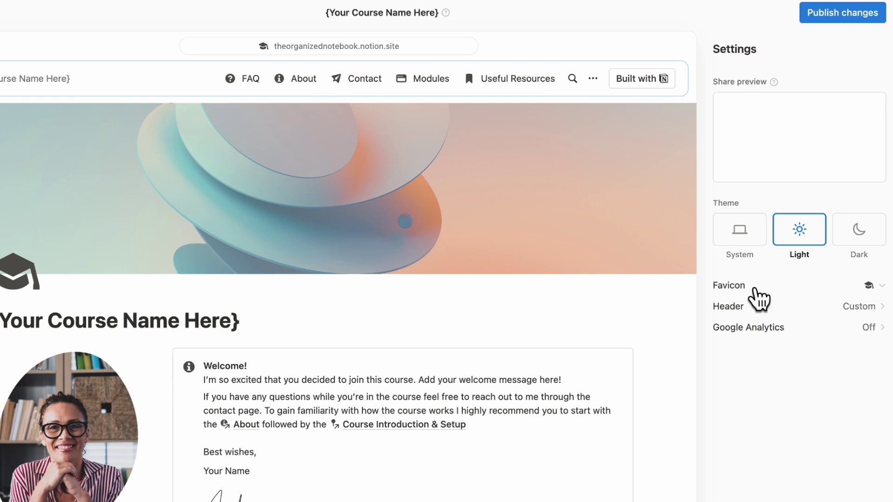
pyautogui.click(768, 331)
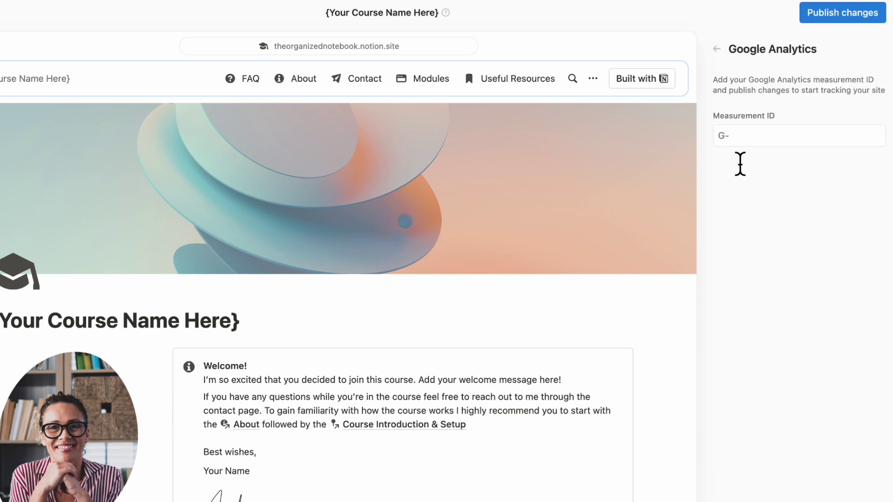
pyautogui.click(717, 49)
pyautogui.click(823, 15)
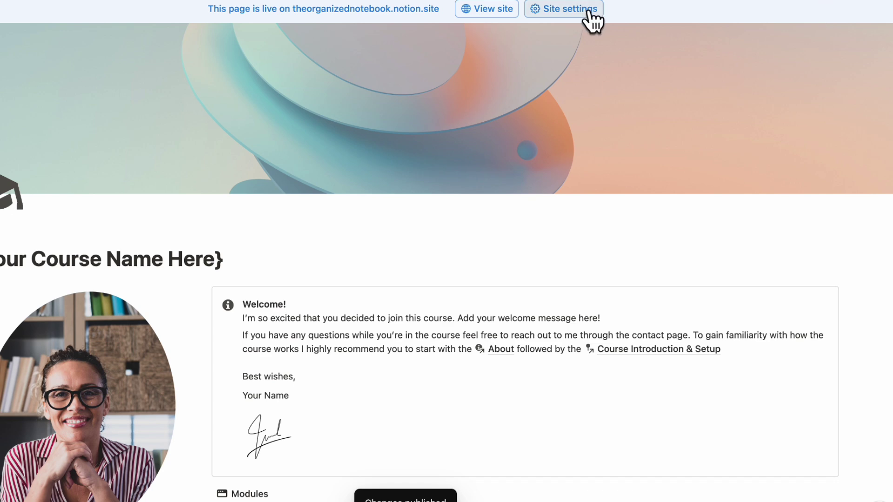
pyautogui.click(588, 14)
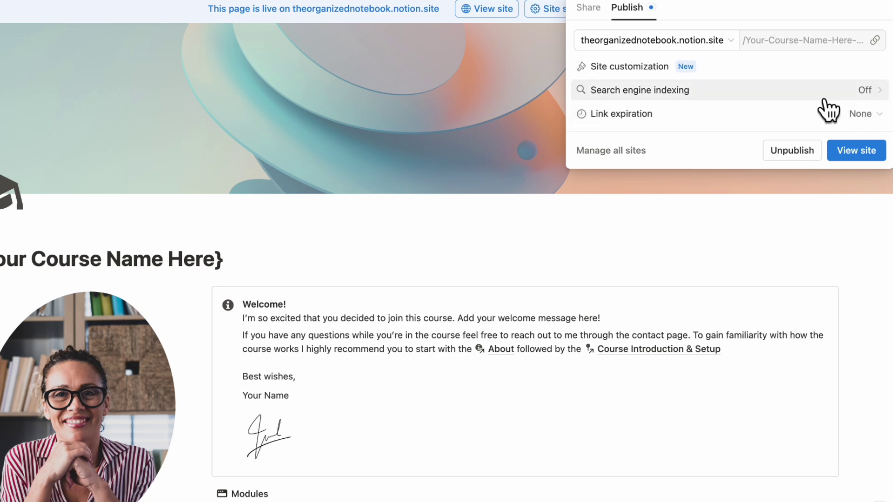
pyautogui.click(872, 93)
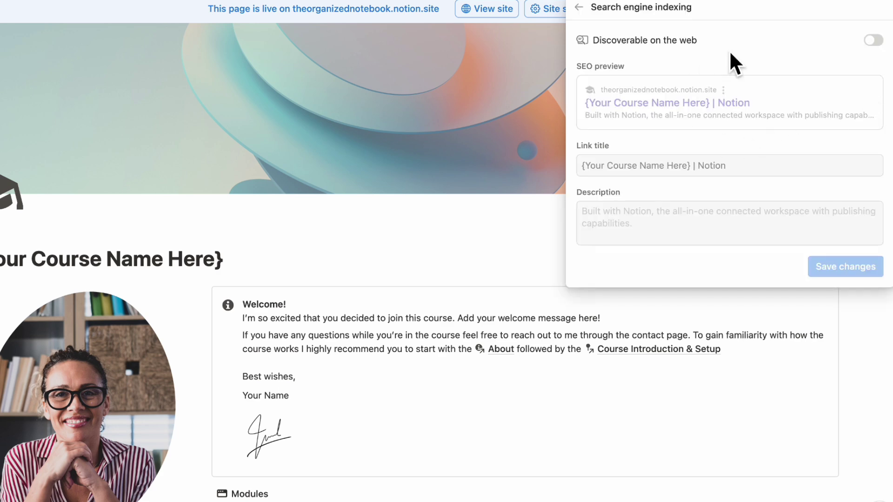
pyautogui.click(580, 9)
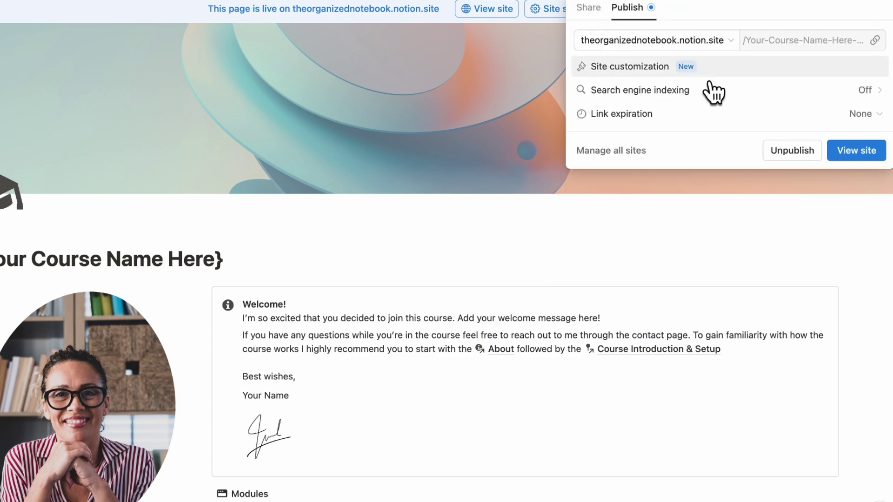